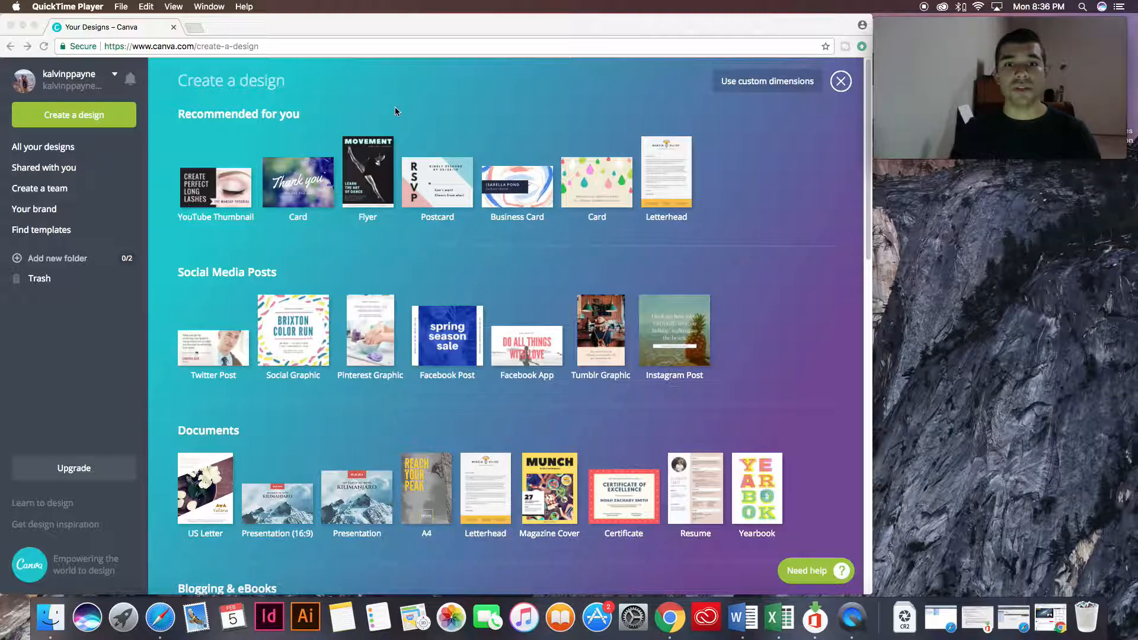
Start a new YouTube Thumbnail design at 1280 px × 720 px and bring its blank page into view.
{"action": "left_click", "coordinate": [106, 119]}
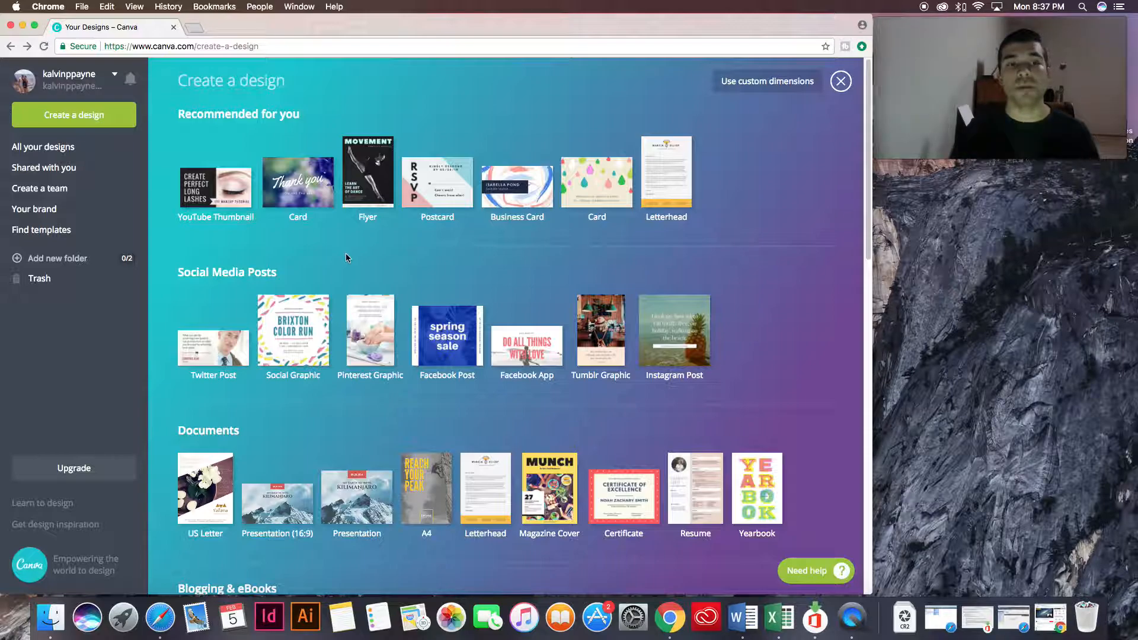
{"action": "left_click", "coordinate": [209, 188]}
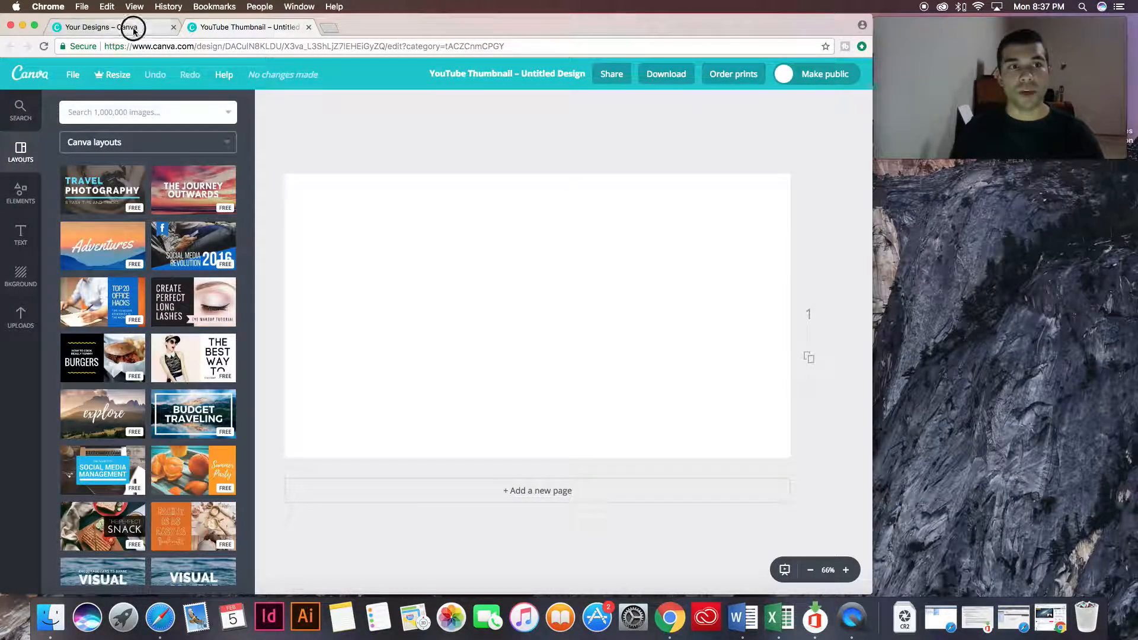
{"action": "left_click", "coordinate": [100, 26]}
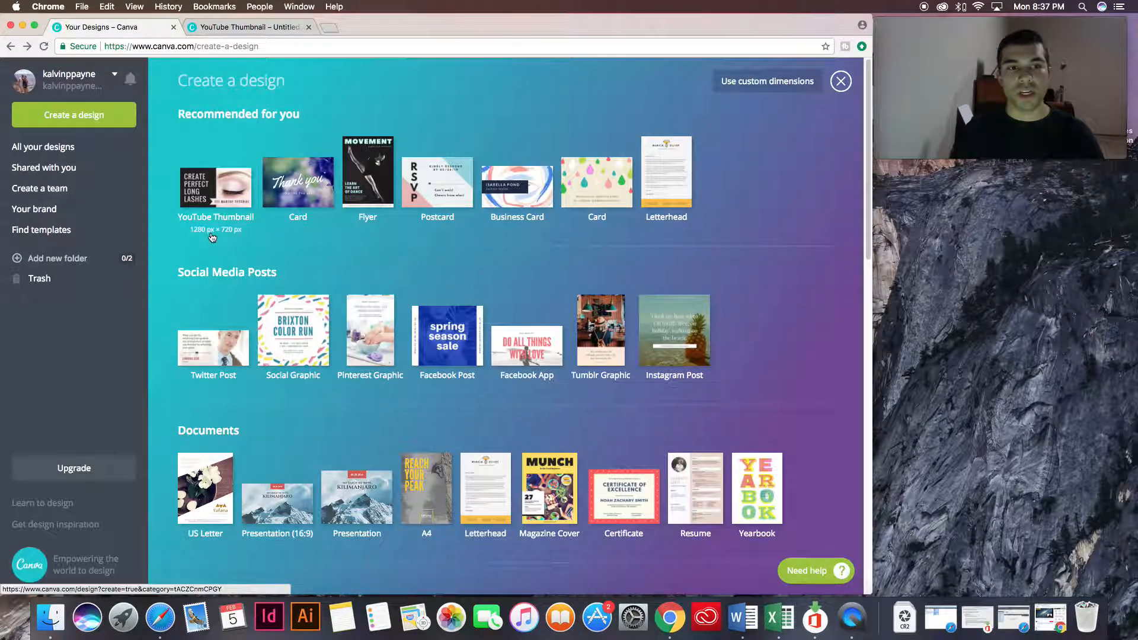
{"action": "left_click", "coordinate": [240, 230]}
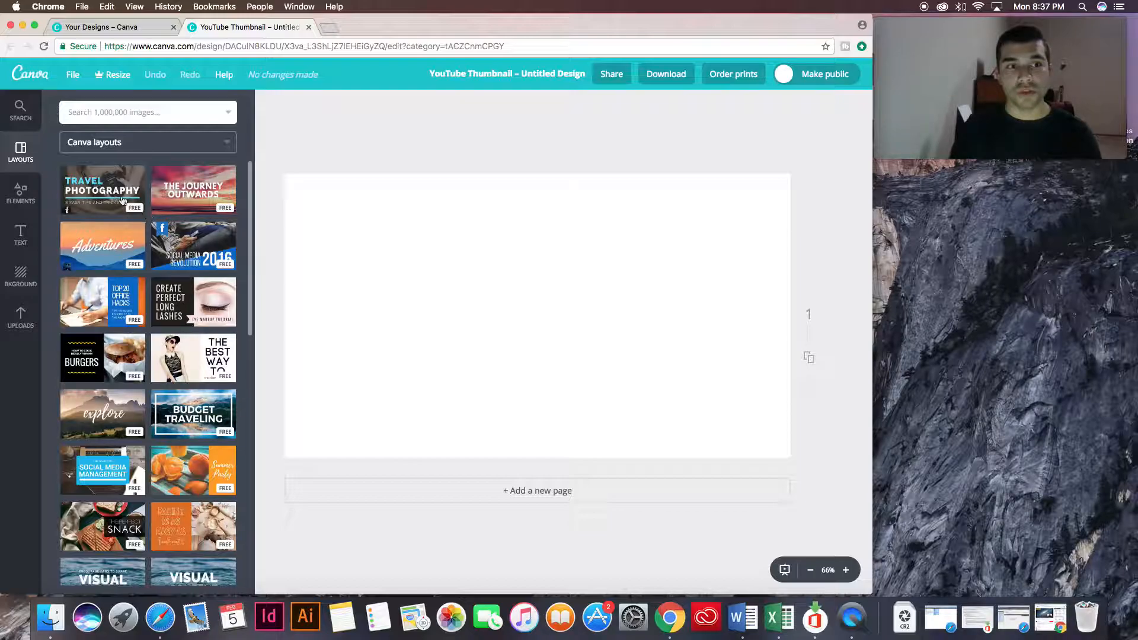
Apply the "10 Tips from Successful People" layout with the red-jacketed climber to the blank page.
{"action": "scroll", "coordinate": [177, 378], "scroll_direction": "down", "scroll_amount": 5}
{"action": "scroll", "coordinate": [176, 378], "scroll_direction": "down", "scroll_amount": 10}
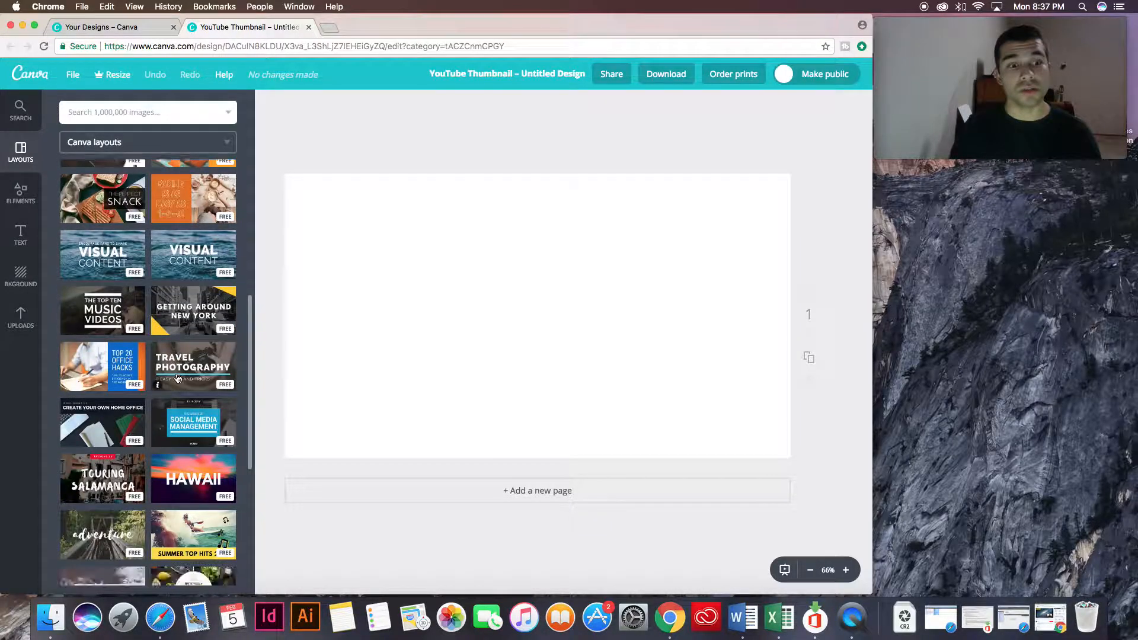
{"action": "scroll", "coordinate": [177, 378], "scroll_direction": "down", "scroll_amount": 15}
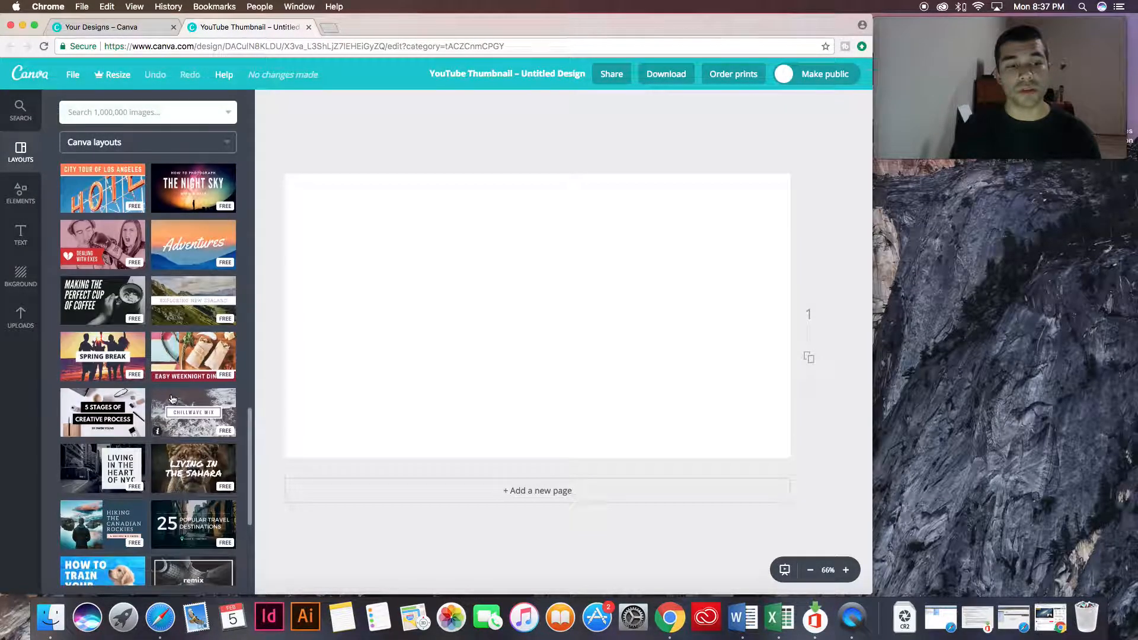
{"action": "scroll", "coordinate": [174, 398], "scroll_direction": "down", "scroll_amount": 5}
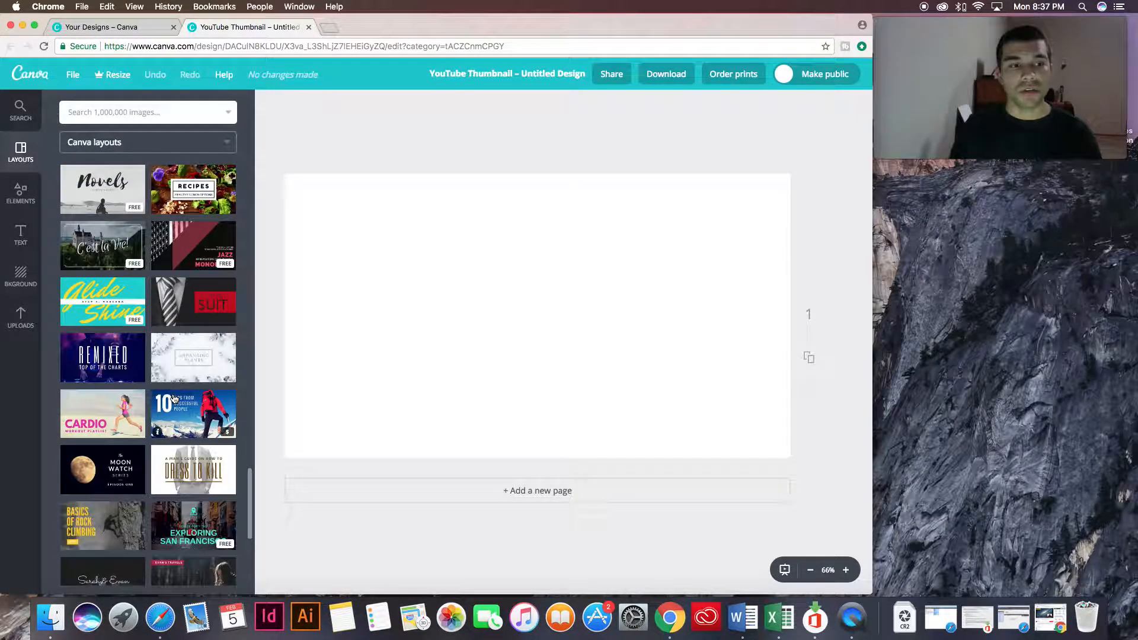
{"action": "left_click", "coordinate": [181, 413]}
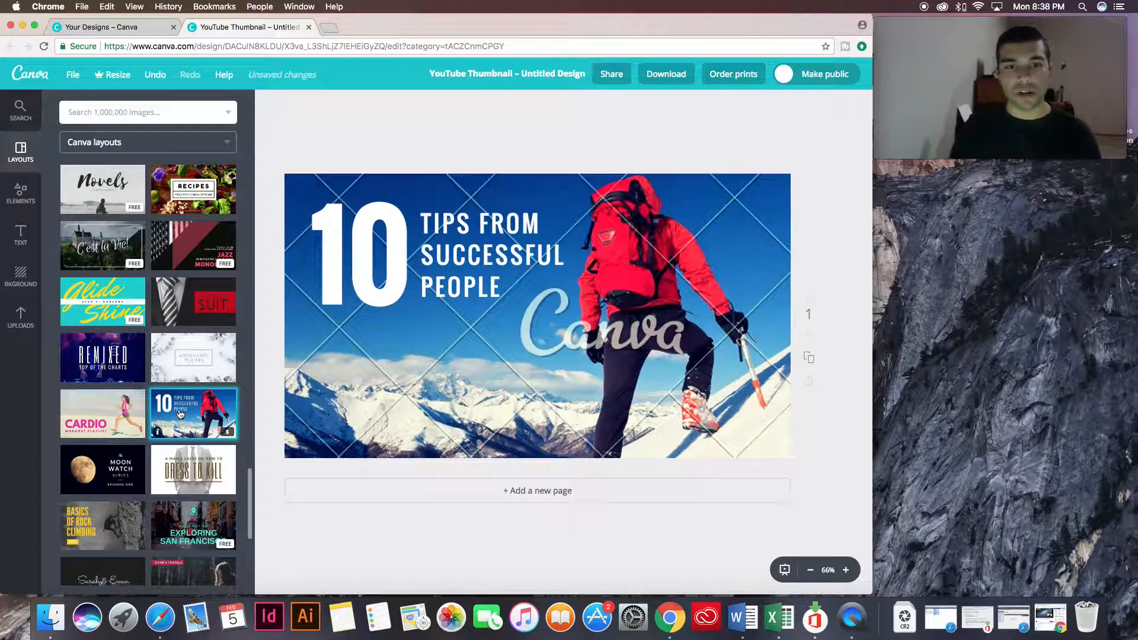
Select the layout's background photo, large number and heading in turn, and nudge the heading slightly closer to the number.
{"action": "left_click", "coordinate": [521, 336]}
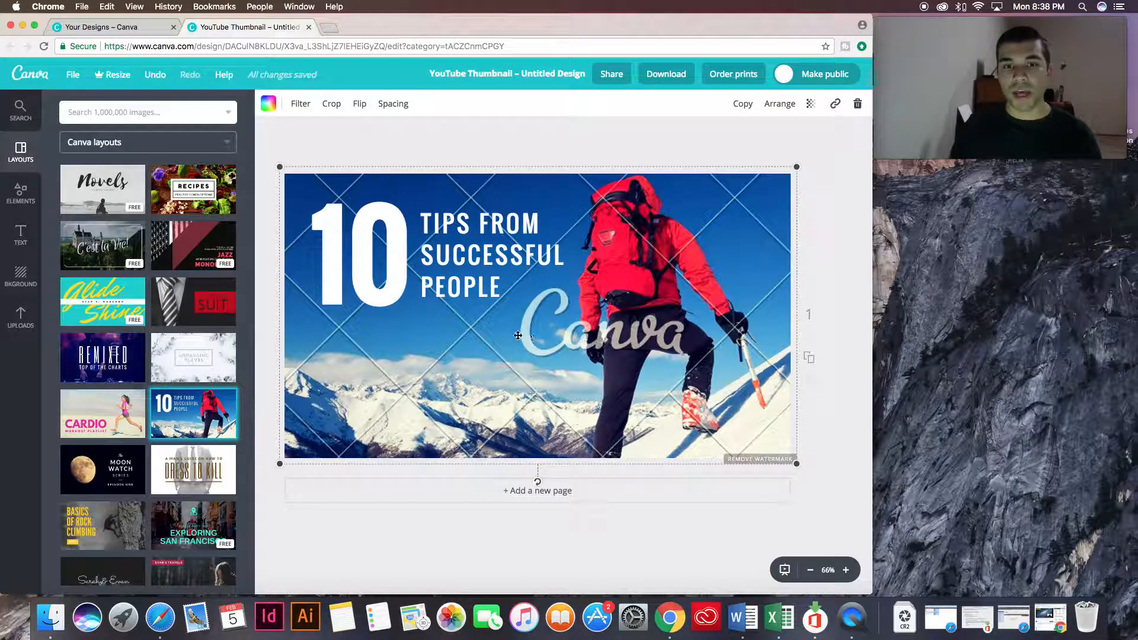
{"action": "left_click", "coordinate": [406, 223]}
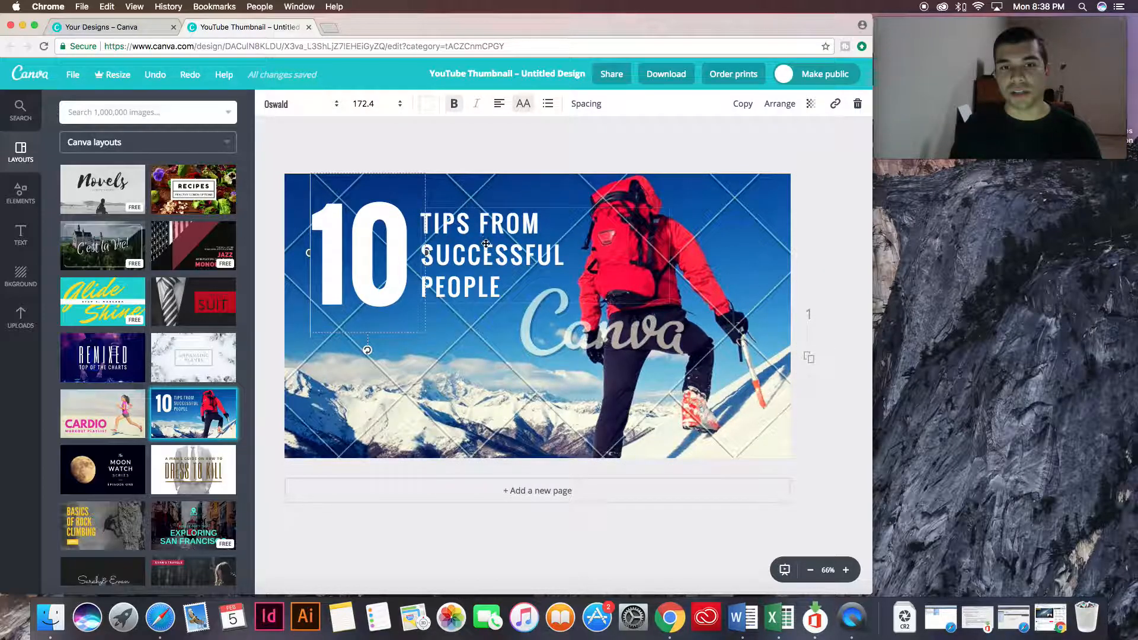
{"action": "left_click_drag", "start_coordinate": [324, 222], "coordinate": [499, 300]}
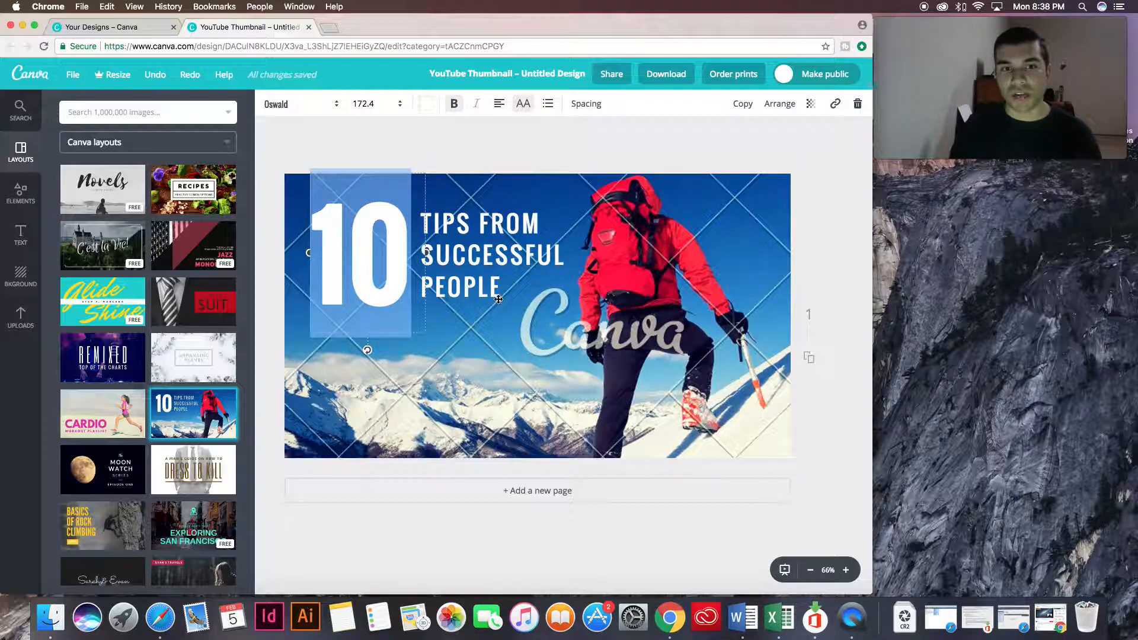
{"action": "left_click", "coordinate": [378, 256]}
{"action": "left_click_drag", "start_coordinate": [406, 252], "coordinate": [328, 249]}
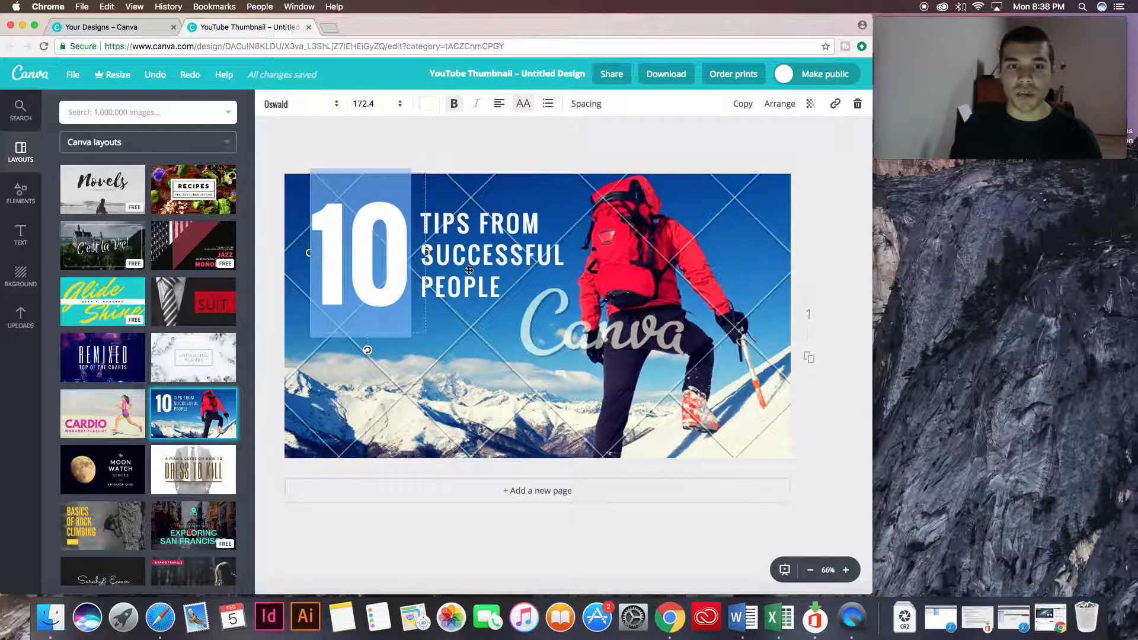
{"action": "left_click", "coordinate": [432, 230]}
{"action": "left_click_drag", "start_coordinate": [422, 221], "coordinate": [537, 287]}
{"action": "left_click", "coordinate": [524, 290]}
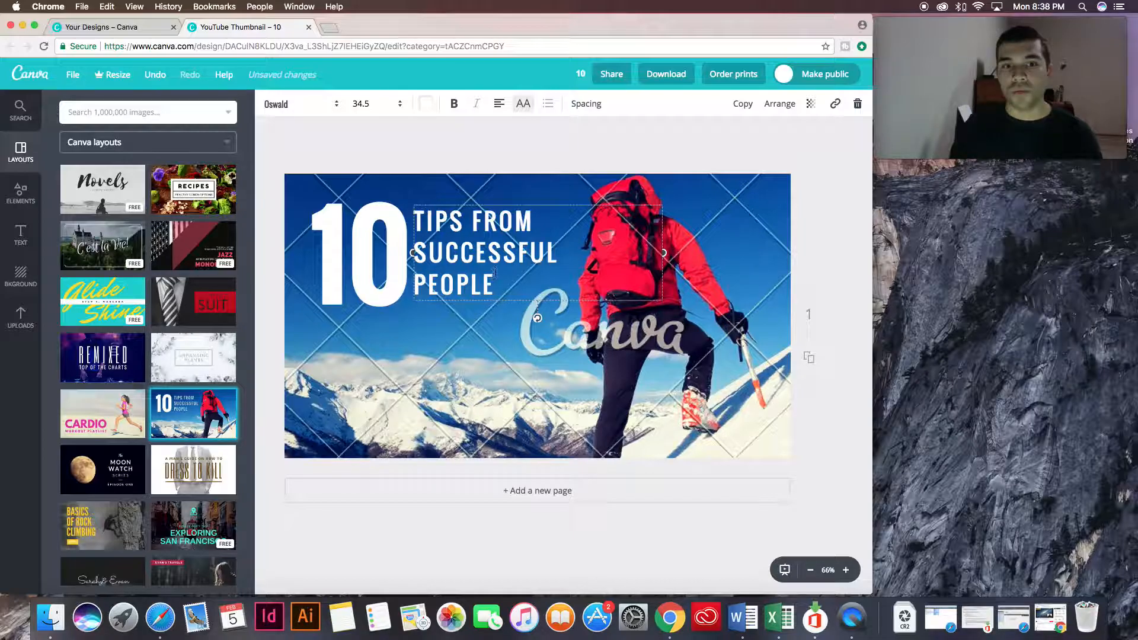
Try deleting the climber photo from the background, and undo the deletion.
{"action": "left_click", "coordinate": [512, 383]}
{"action": "mouse_move", "coordinate": [484, 355]}
{"action": "left_mouse_down"}
{"action": "mouse_move", "coordinate": [520, 393]}
{"action": "mouse_move", "coordinate": [489, 369]}
{"action": "left_mouse_up"}
{"action": "key", "text": "Delete"}
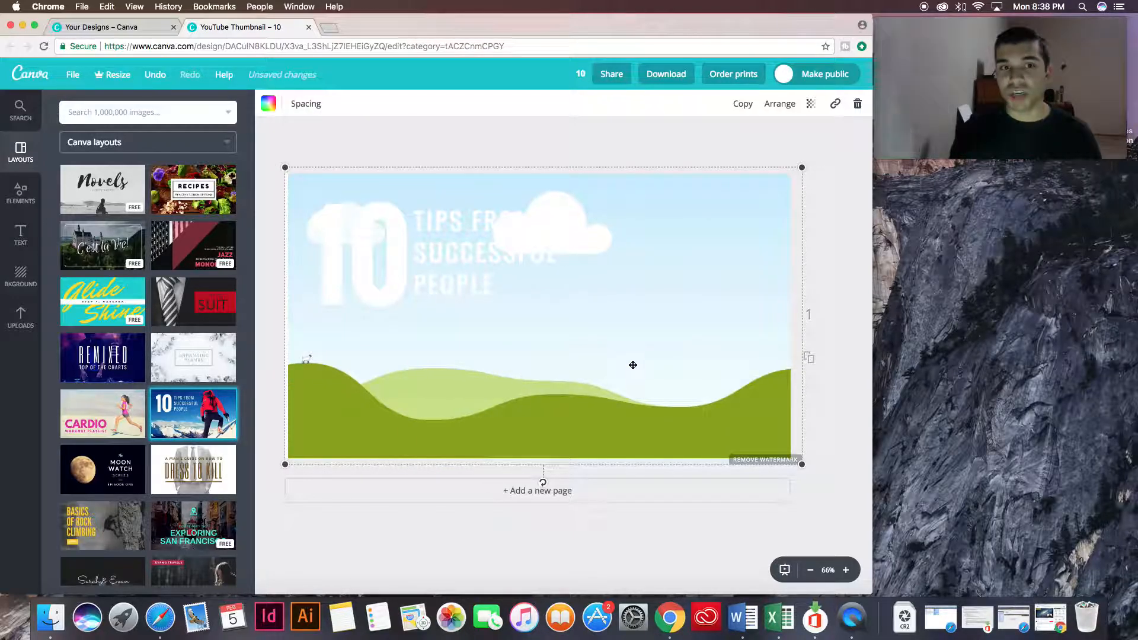
{"action": "left_click", "coordinate": [432, 295]}
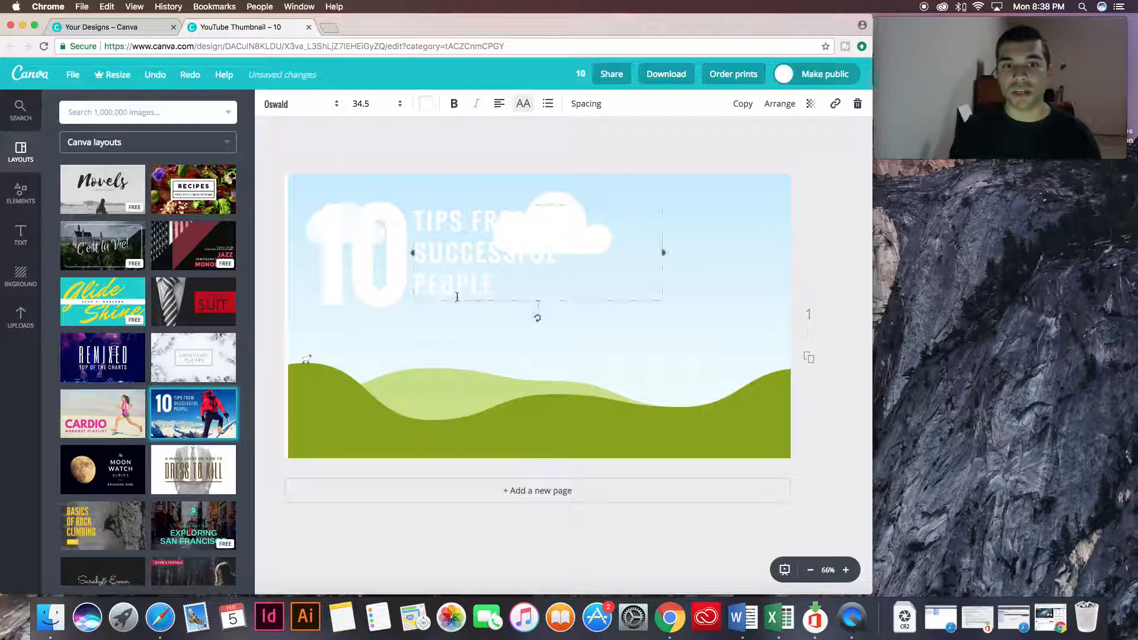
{"action": "left_click", "coordinate": [486, 387]}
{"action": "left_click_drag", "start_coordinate": [420, 369], "coordinate": [402, 368]}
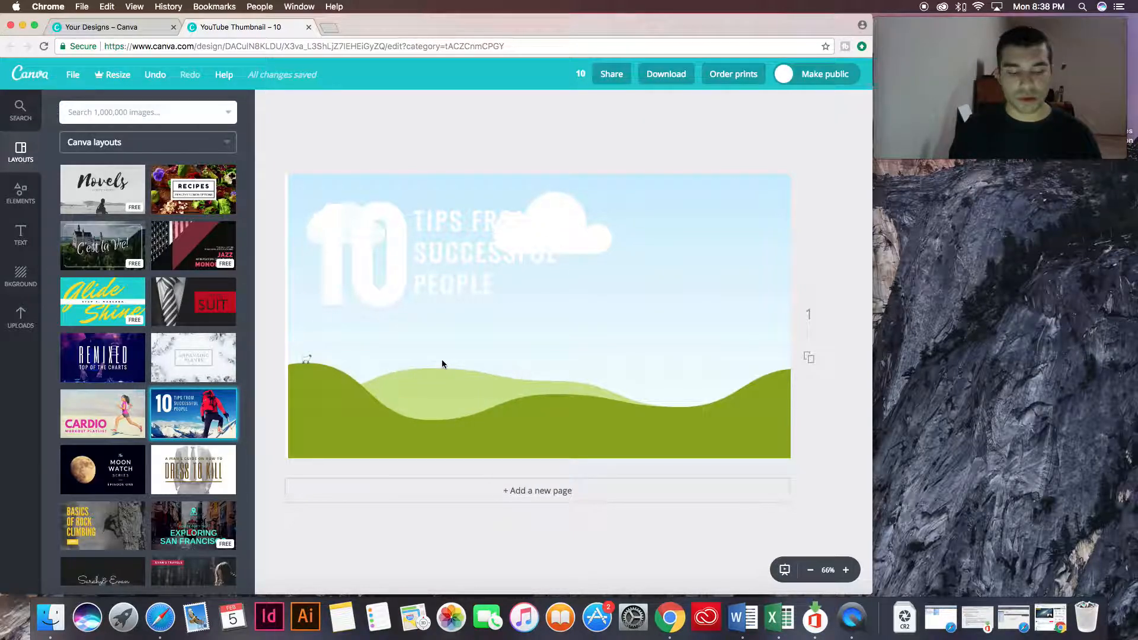
{"action": "key", "text": "super+z"}
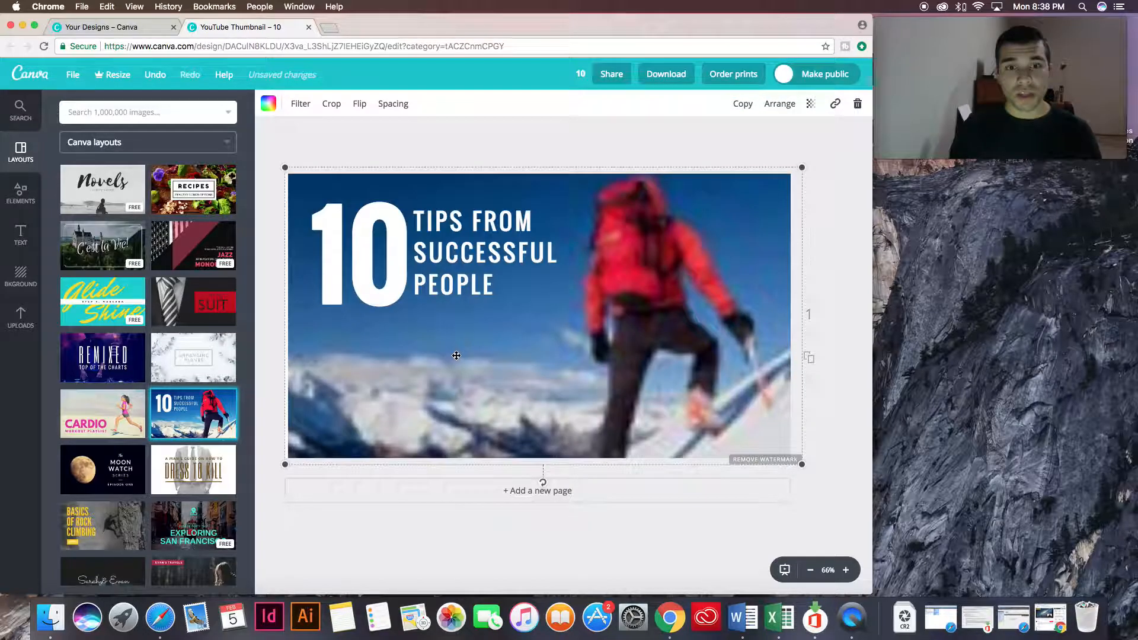
Replace the large number 10 with 5.
{"action": "left_click", "coordinate": [551, 152]}
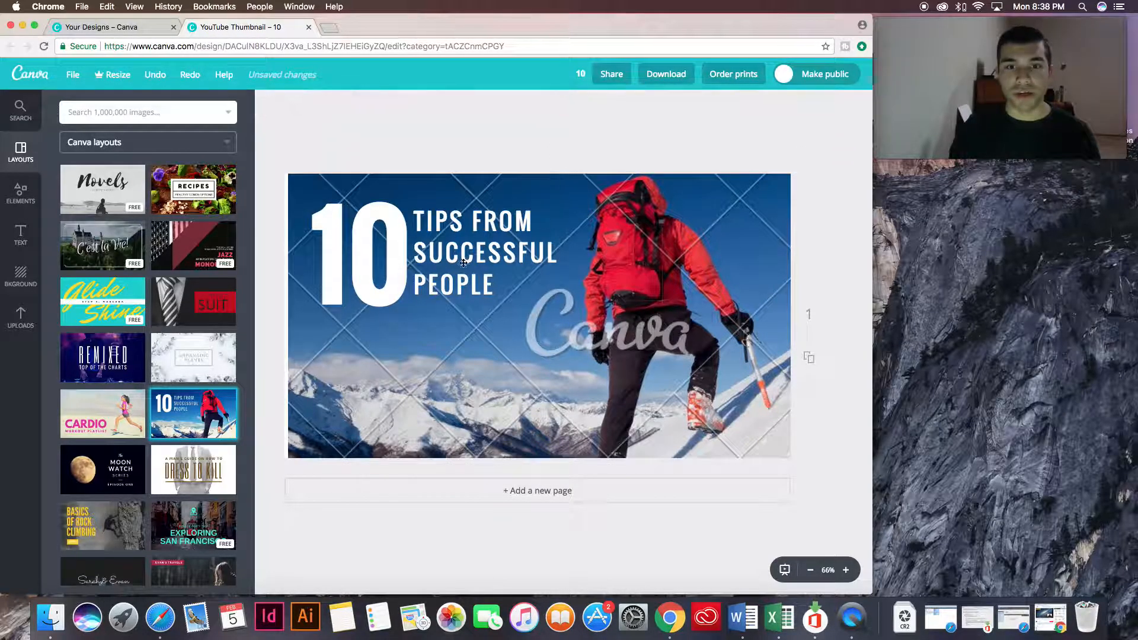
{"action": "double_click", "coordinate": [397, 260]}
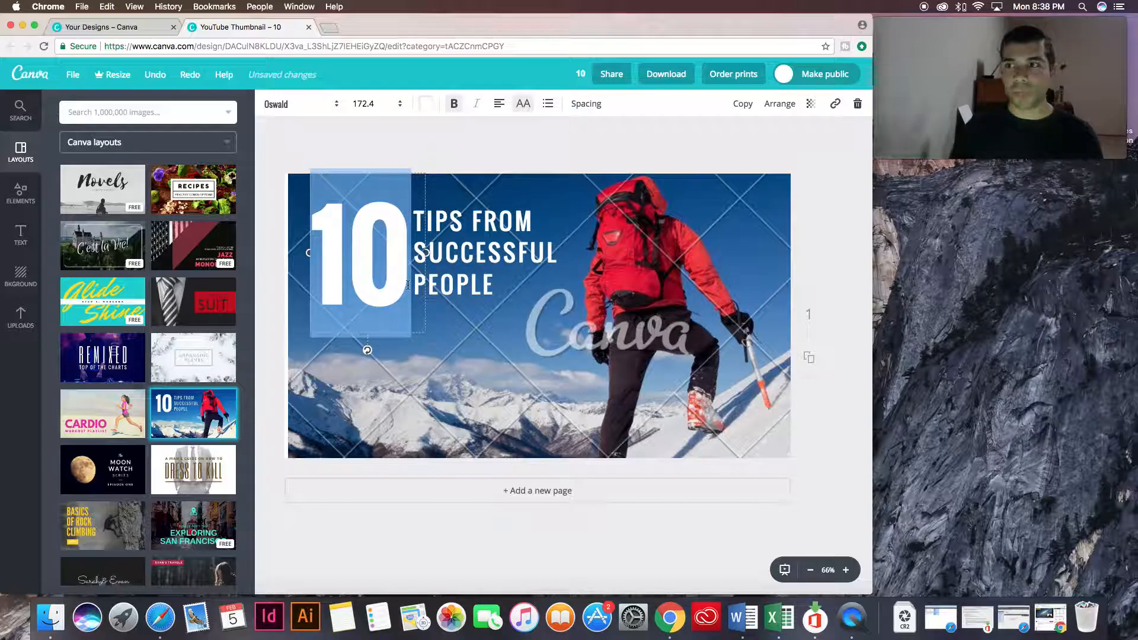
{"action": "type", "text": "5"}
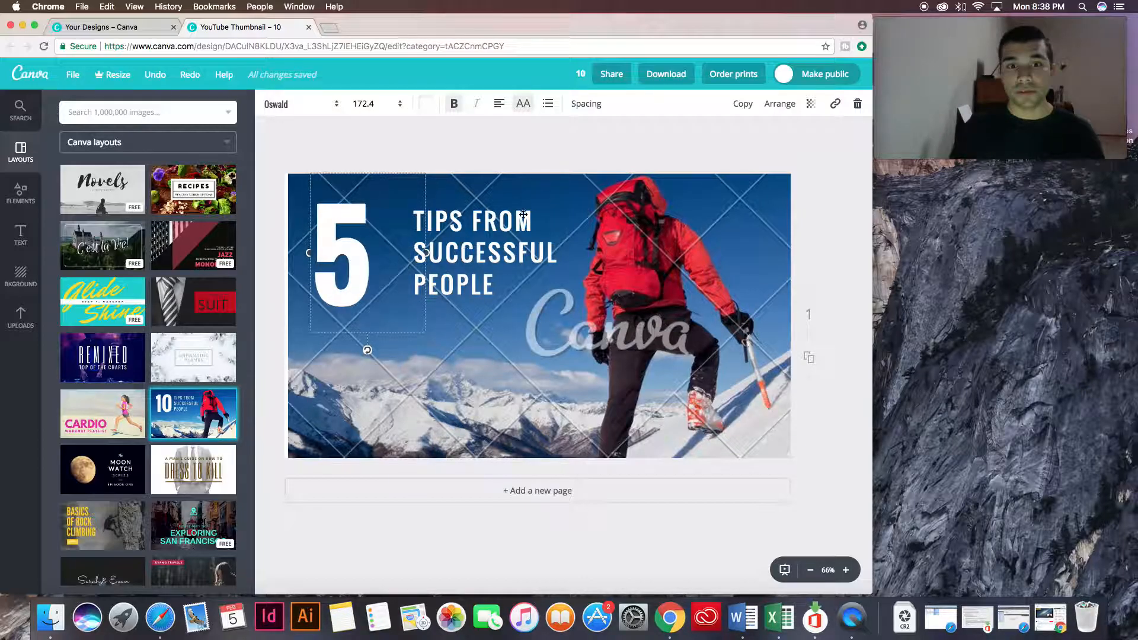
Replace the word "FROM" in the heading with "WHEN USING CANVA FOR THUMBNAILS".
{"action": "left_click", "coordinate": [527, 220]}
{"action": "left_click_drag", "start_coordinate": [474, 221], "coordinate": [535, 222]}
{"action": "type", "text": "WHEN USIONG"}
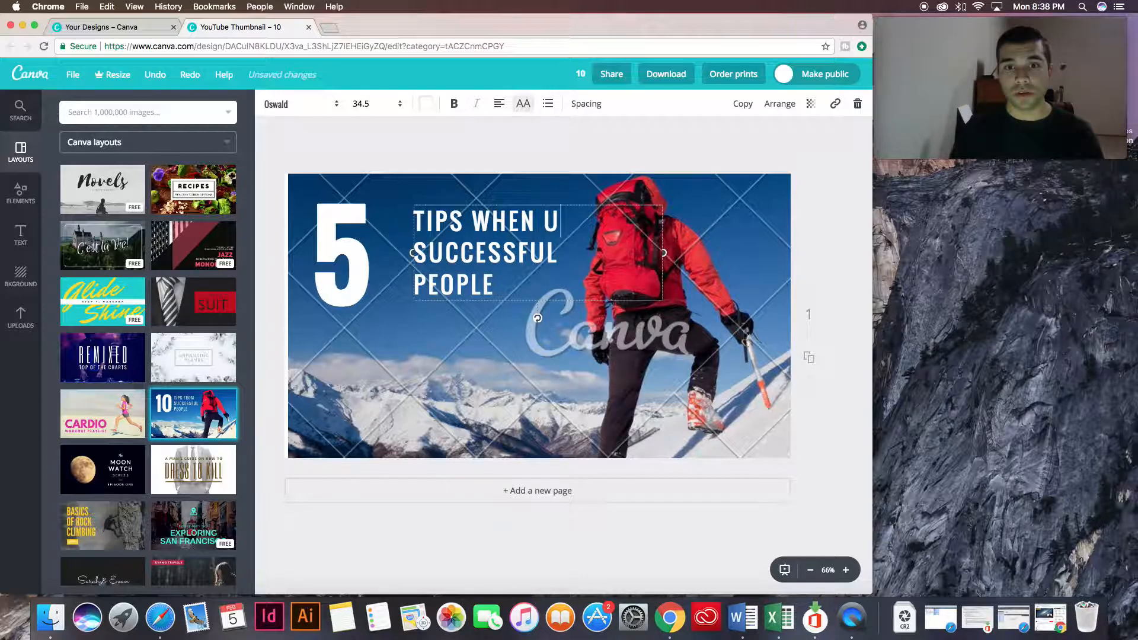
{"action": "key", "text": "BackSpace"}
{"action": "key", "text": "BackSpace"}
{"action": "key", "text": "BackSpace"}
{"action": "type", "text": "NG CANVA"}
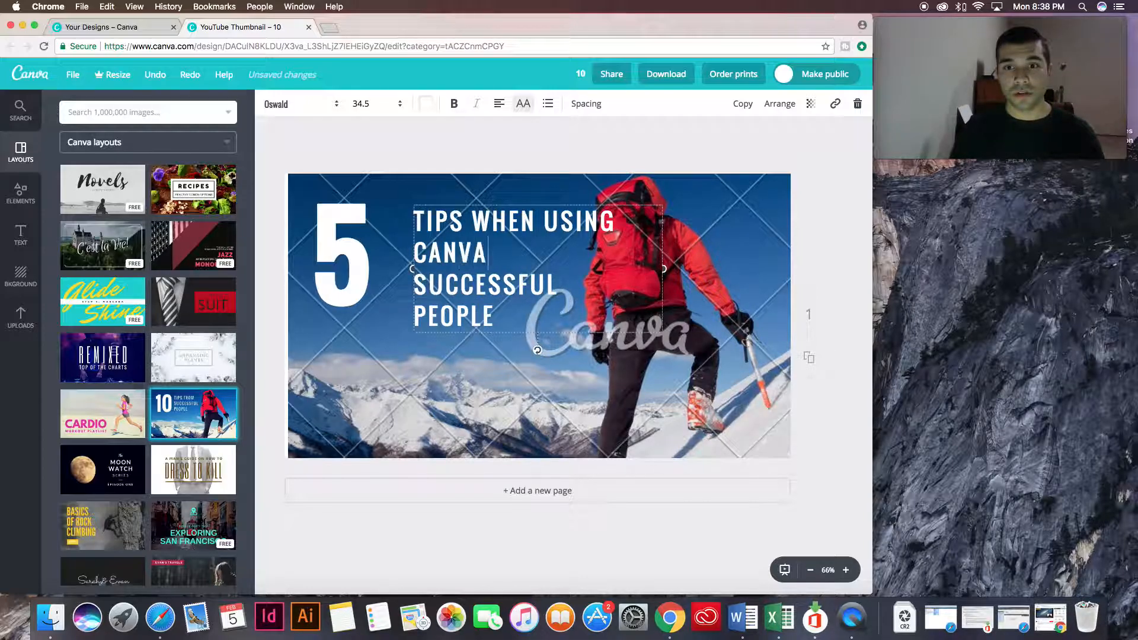
{"action": "type", "text": " FOR "}
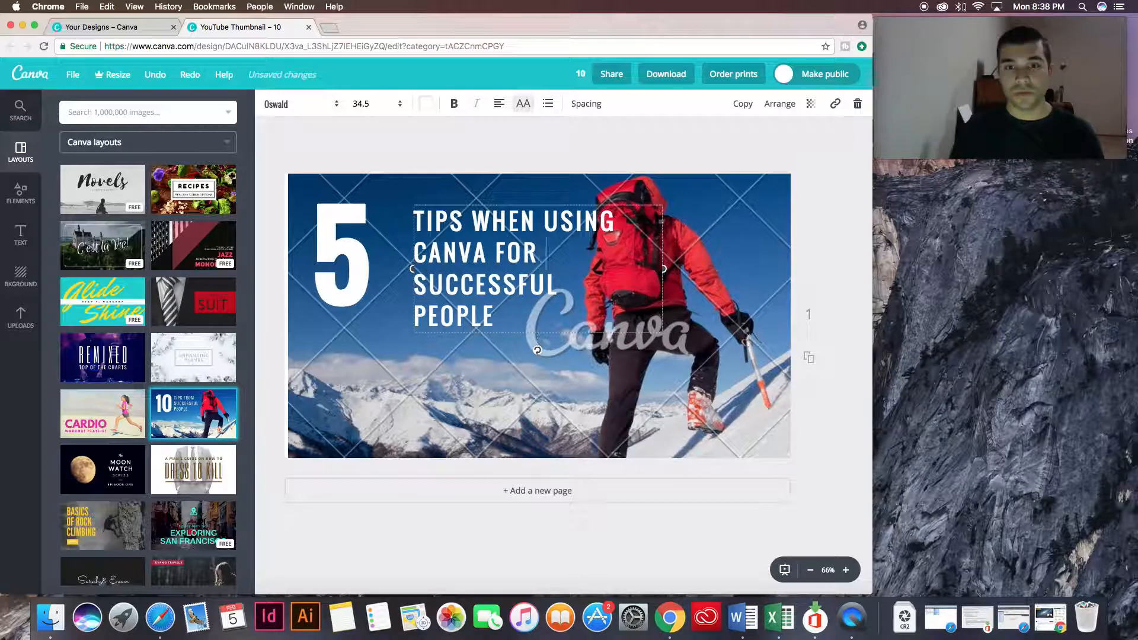
{"action": "type", "text": "THUMBNAILS"}
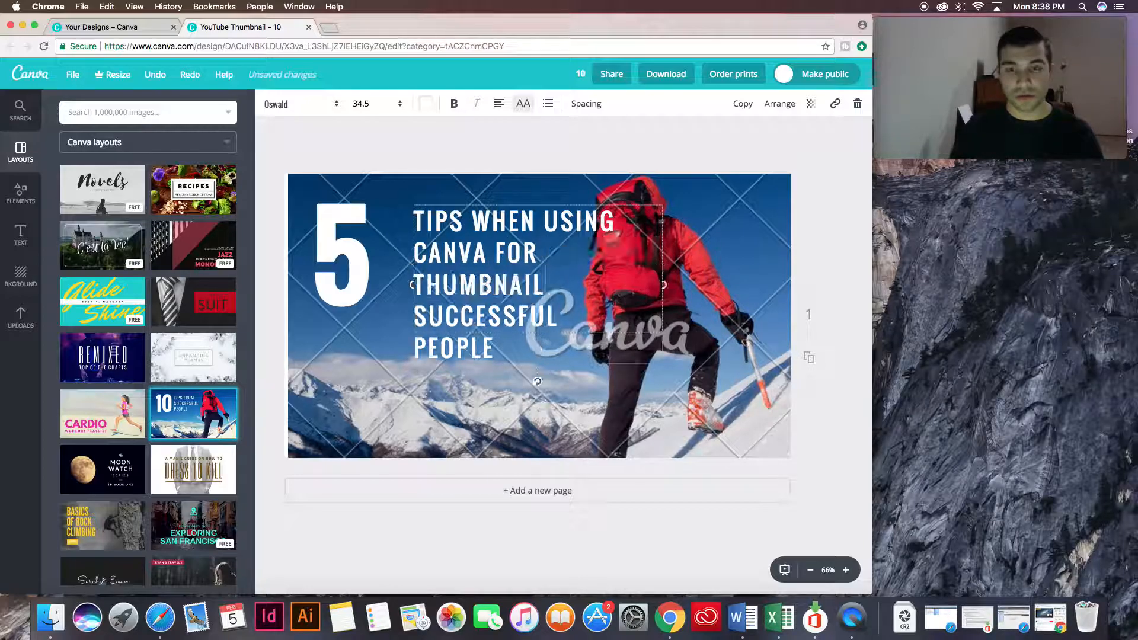
Delete the leftover words "SUCCESSFUL PEOPLE" from the end of the heading.
{"action": "left_click", "coordinate": [502, 347], "text": "shift"}
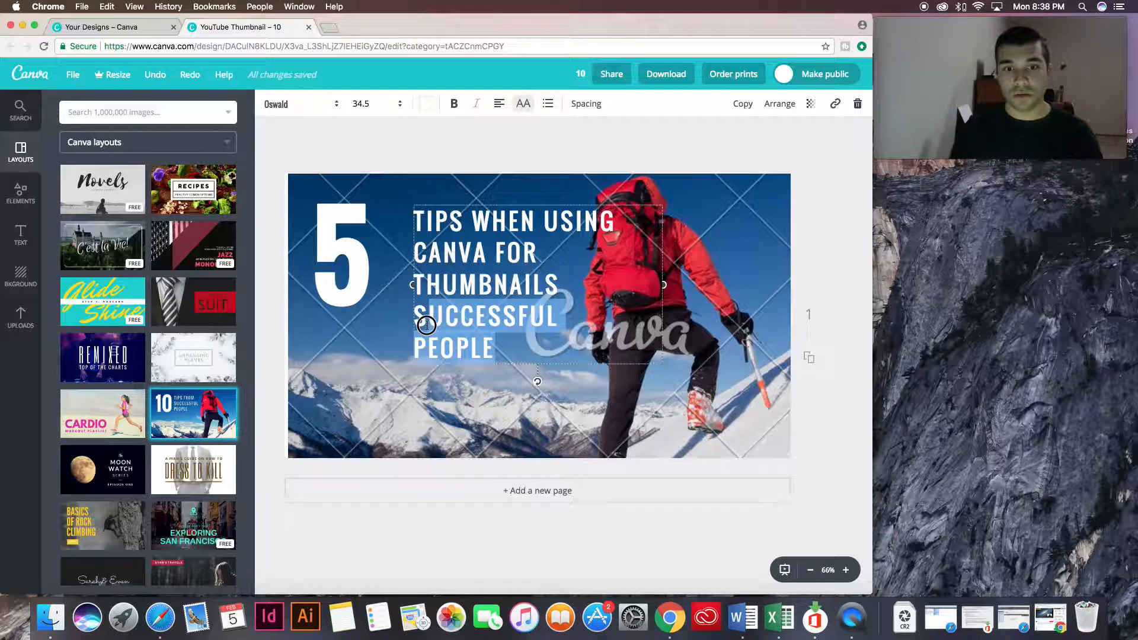
{"action": "key", "text": "BackSpace"}
{"action": "left_click", "coordinate": [461, 384]}
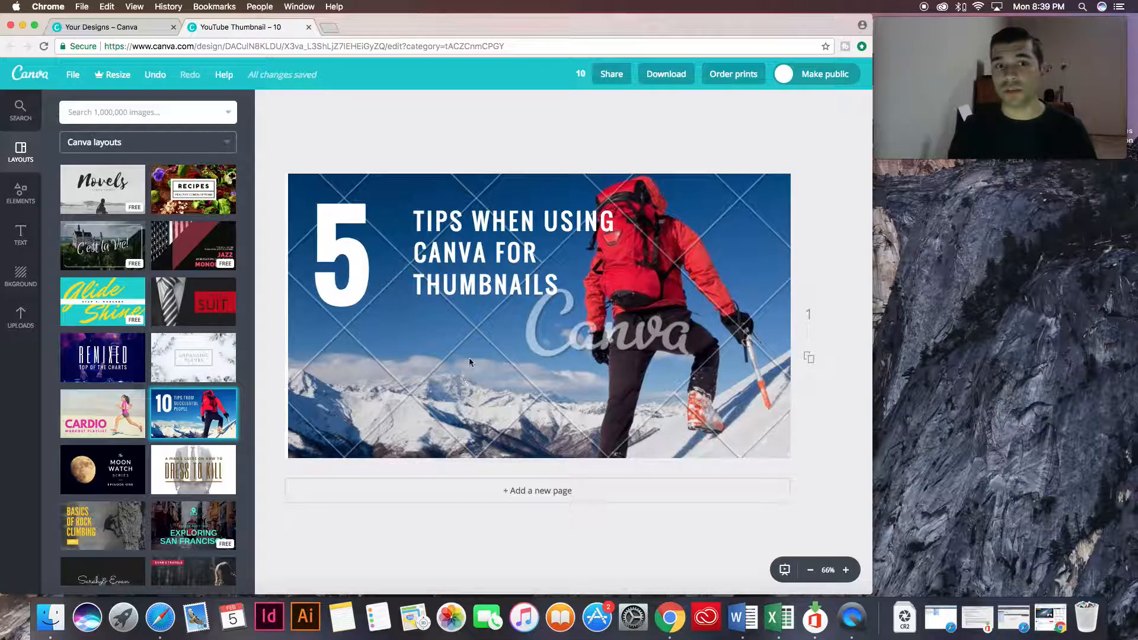
Narrow the heading's text box so the text wraps onto four lines clear of the climber.
{"action": "double_click", "coordinate": [485, 285]}
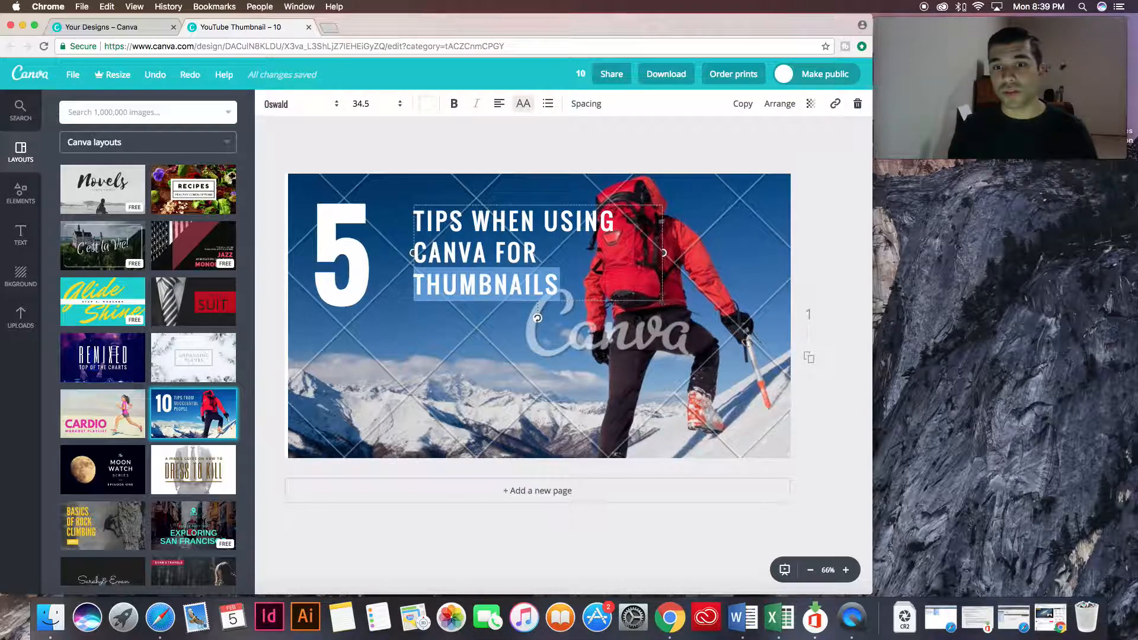
{"action": "left_click", "coordinate": [651, 290]}
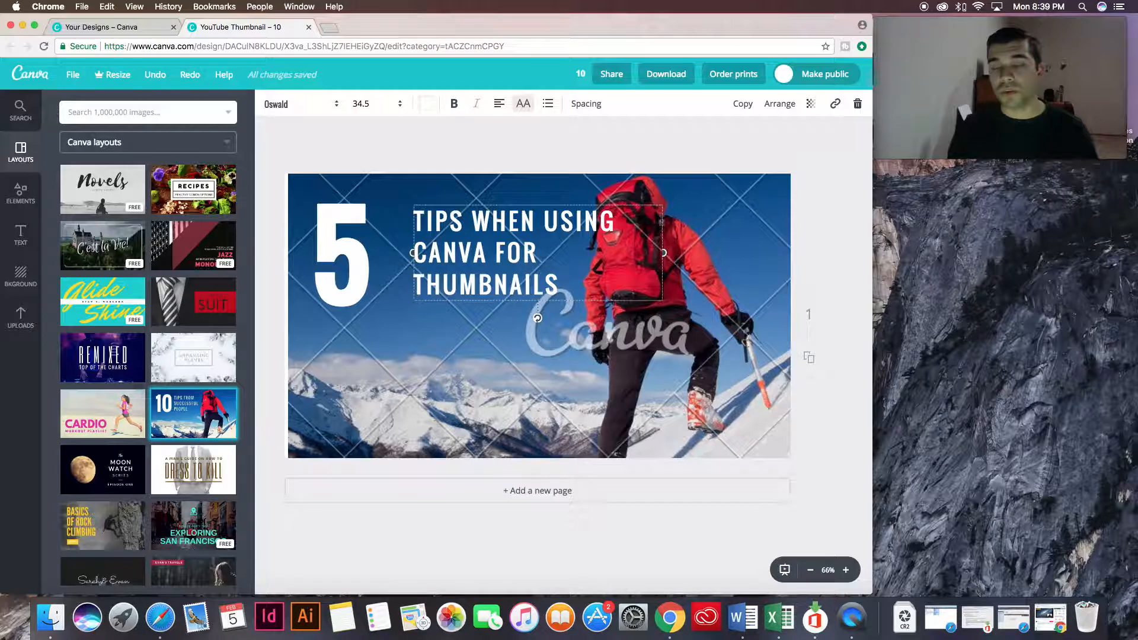
{"action": "left_click_drag", "start_coordinate": [663, 262], "coordinate": [572, 286]}
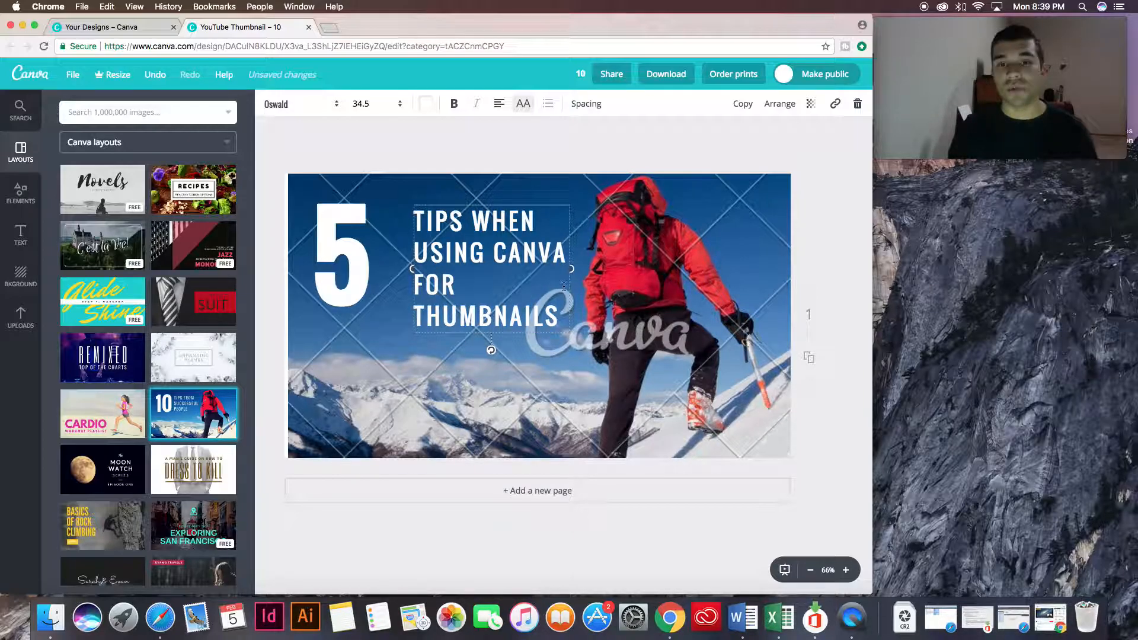
{"action": "left_click", "coordinate": [534, 157]}
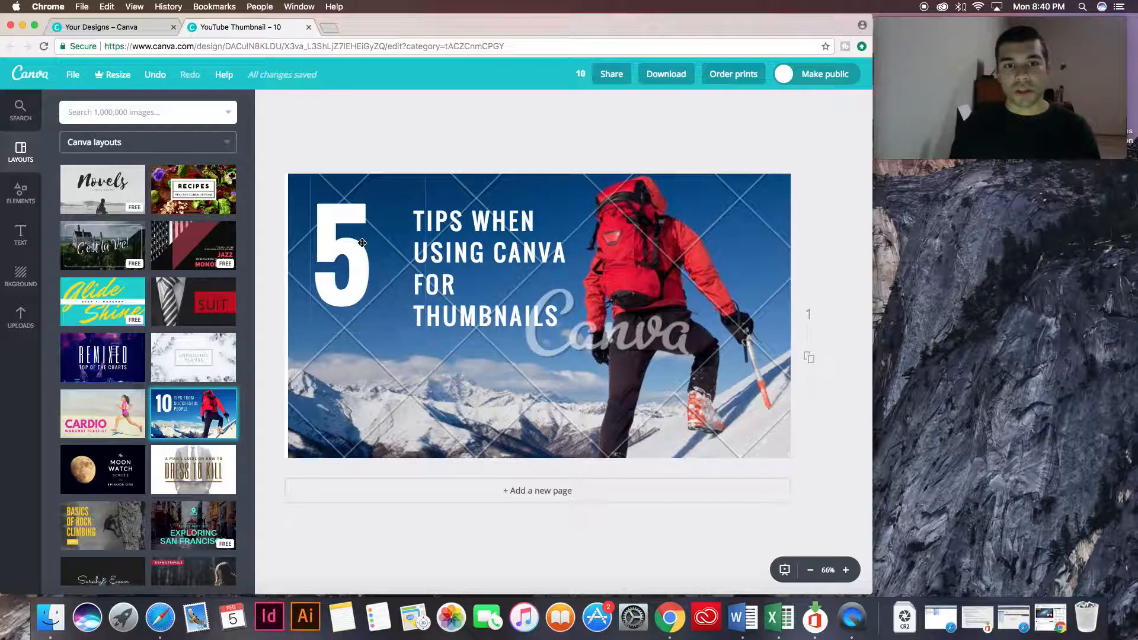
Remove the climber photo and fill the background with the uploaded photo of the surprised man looking at a camera.
{"action": "left_click", "coordinate": [567, 411]}
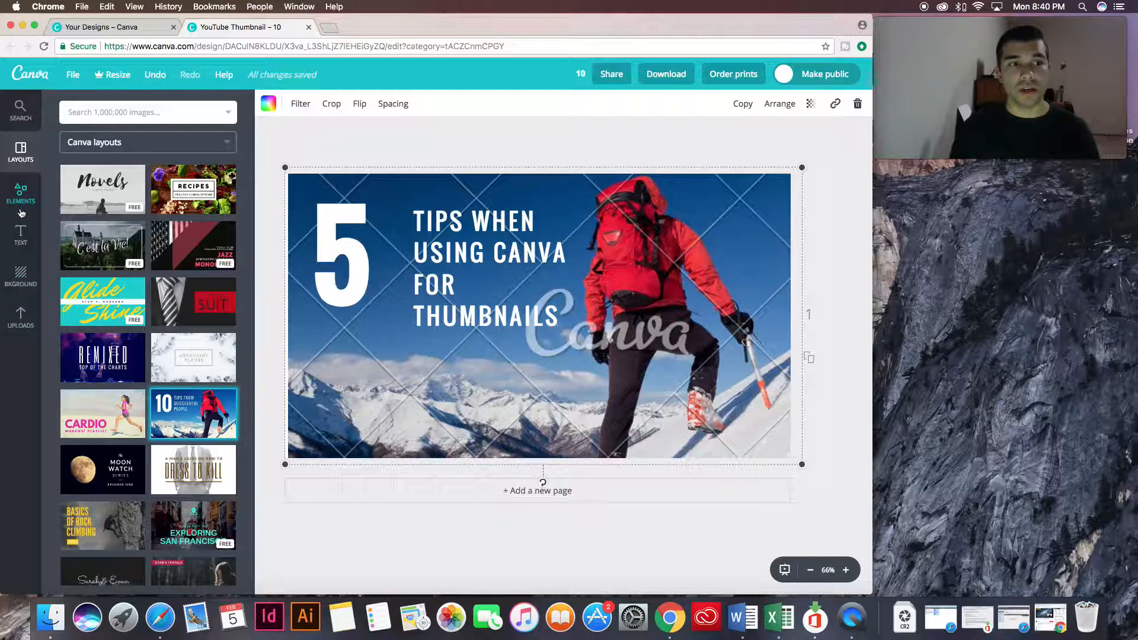
{"action": "left_click", "coordinate": [22, 327]}
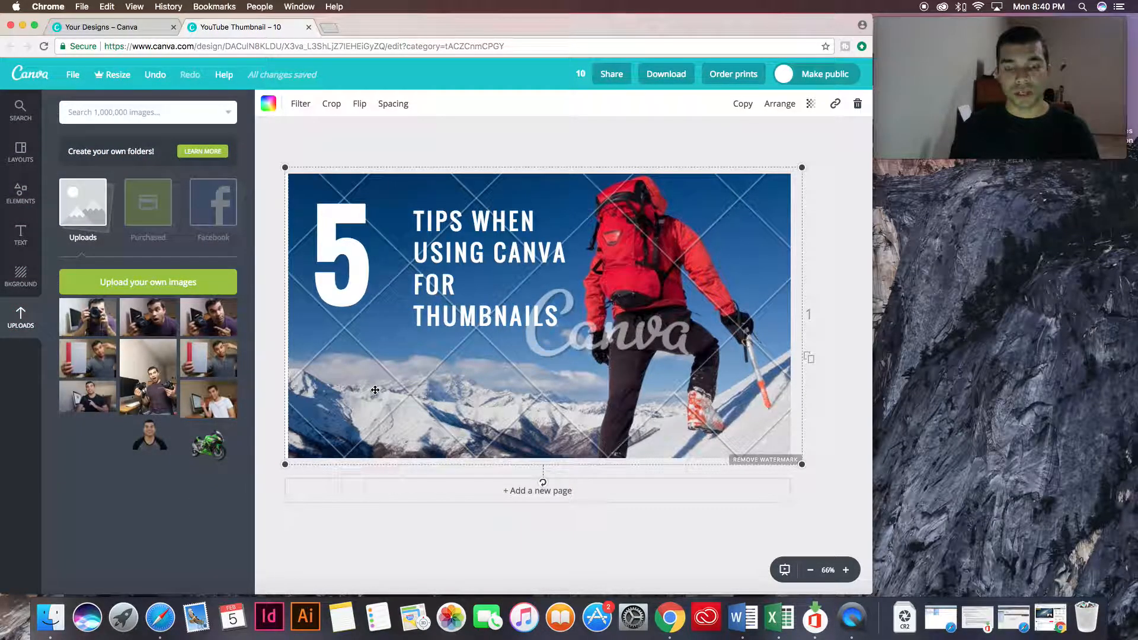
{"action": "key", "text": "Delete"}
{"action": "left_click_drag", "start_coordinate": [146, 319], "coordinate": [310, 361]}
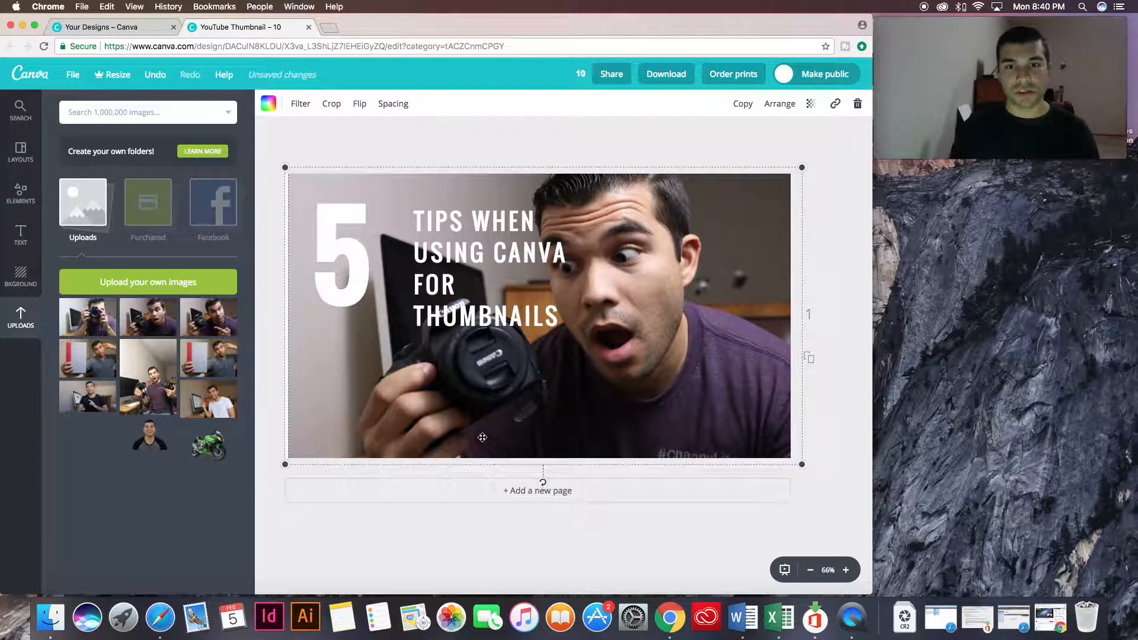
{"action": "left_click", "coordinate": [674, 535]}
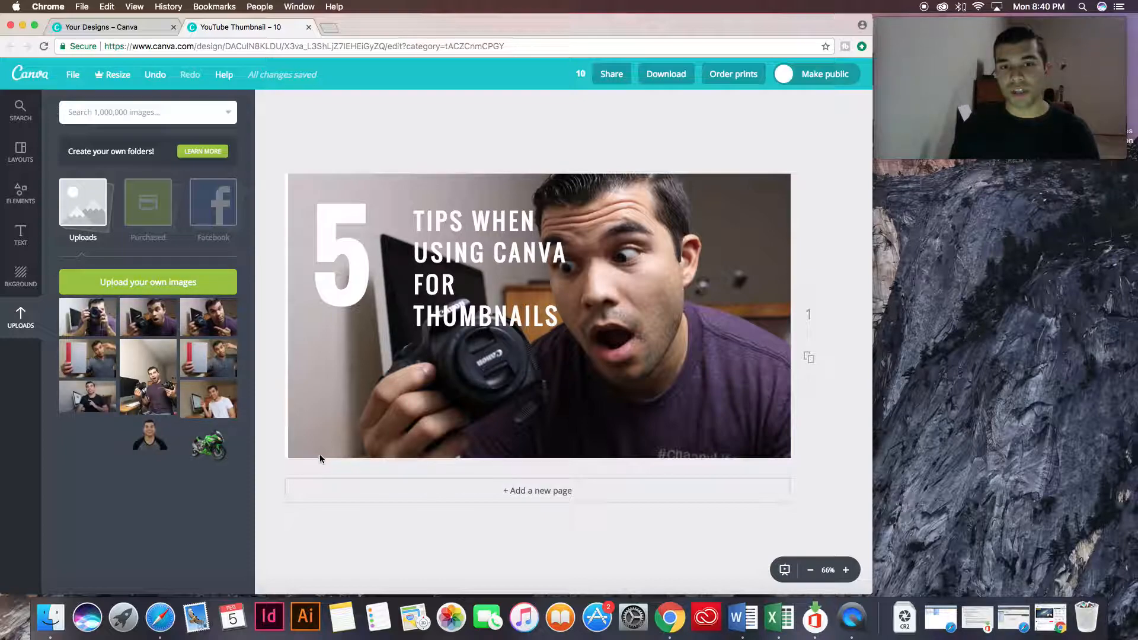
Move the heading up beside the large "5" and shift the "5" slightly toward the thumbnail's upper-left corner.
{"action": "left_click_drag", "start_coordinate": [461, 232], "coordinate": [426, 215]}
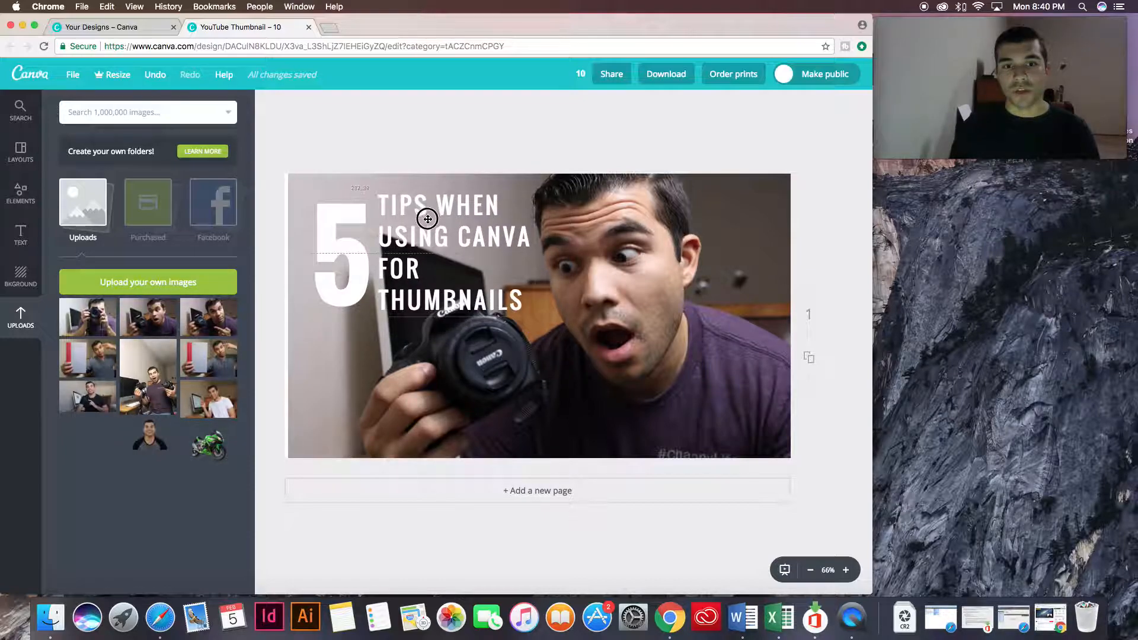
{"action": "left_click", "coordinate": [457, 305]}
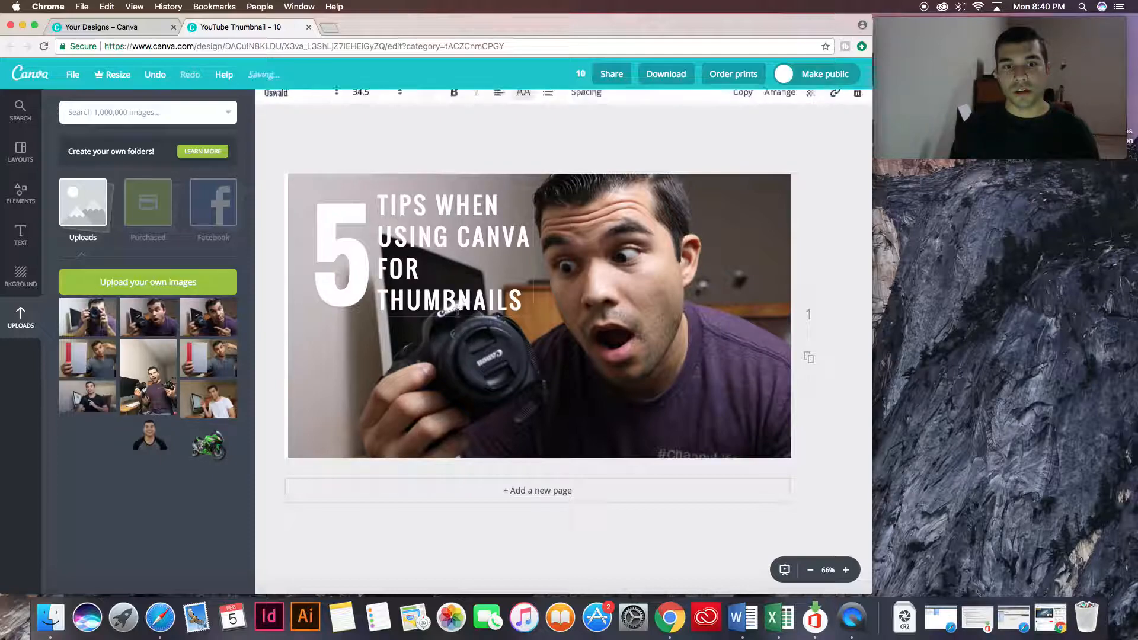
{"action": "left_click_drag", "start_coordinate": [536, 252], "coordinate": [537, 252]}
{"action": "mouse_move", "coordinate": [450, 264]}
{"action": "left_mouse_down"}
{"action": "mouse_move", "coordinate": [449, 232]}
{"action": "mouse_move", "coordinate": [449, 252]}
{"action": "left_mouse_up"}
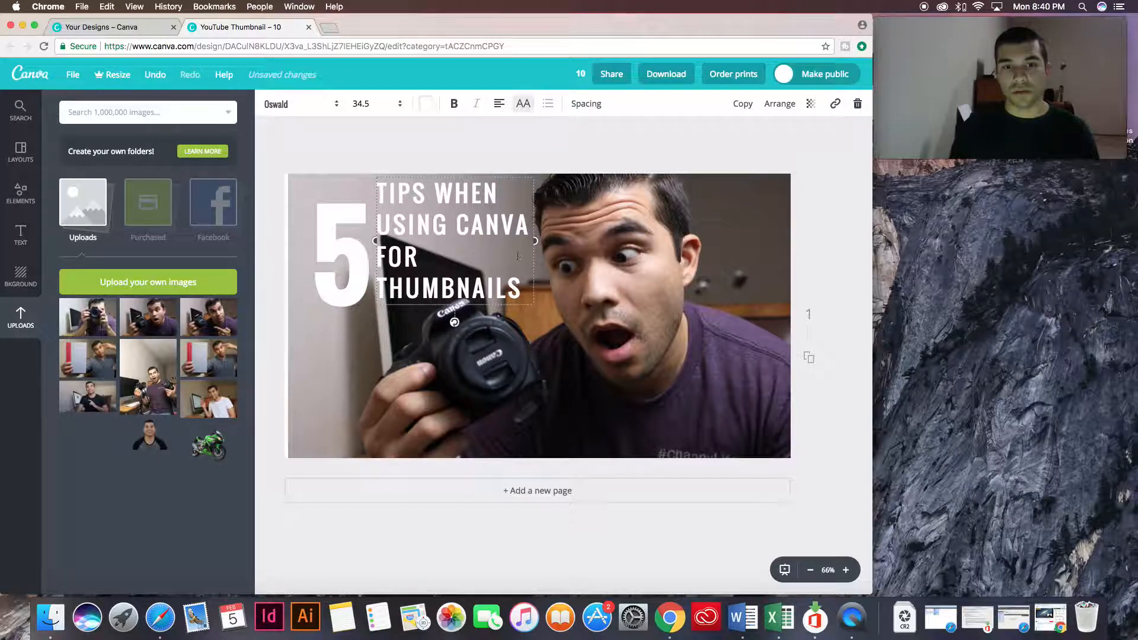
{"action": "left_click", "coordinate": [805, 268]}
{"action": "left_click_drag", "start_coordinate": [431, 269], "coordinate": [431, 281]}
{"action": "left_click_drag", "start_coordinate": [341, 245], "coordinate": [328, 239]}
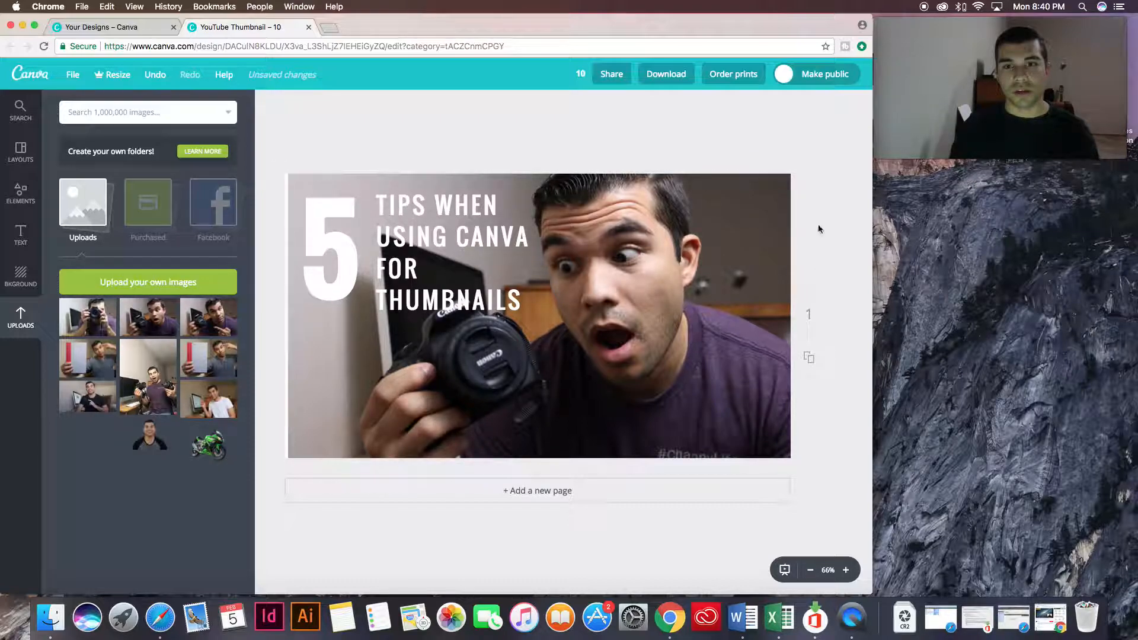
Add a solid square shape from the free shape elements to the thumbnail.
{"action": "left_click", "coordinate": [441, 256]}
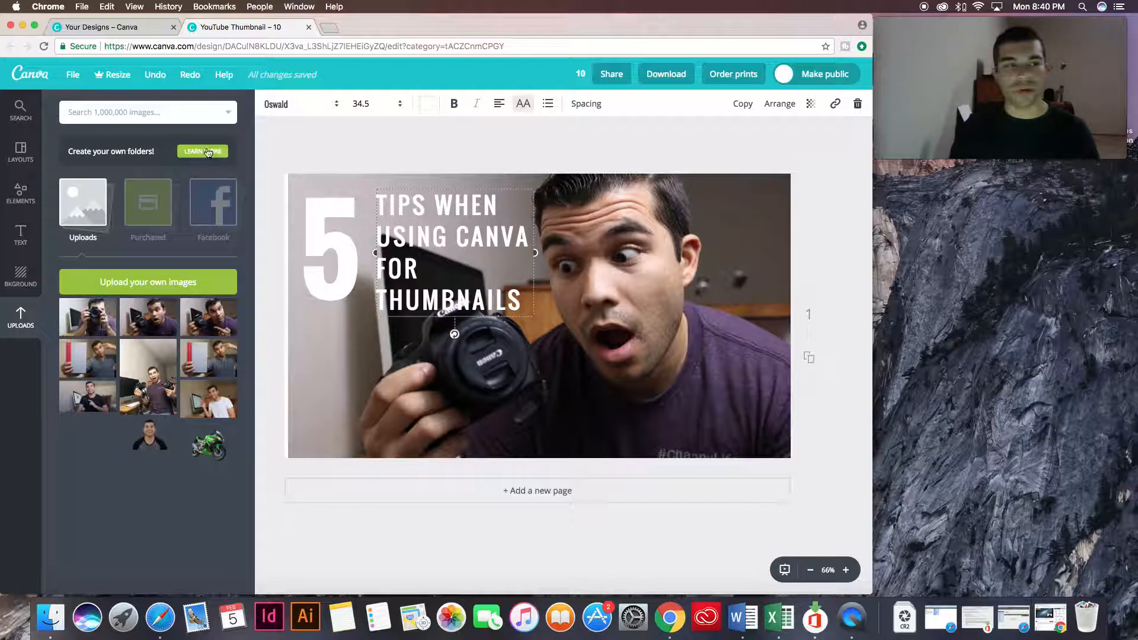
{"action": "left_click", "coordinate": [24, 199]}
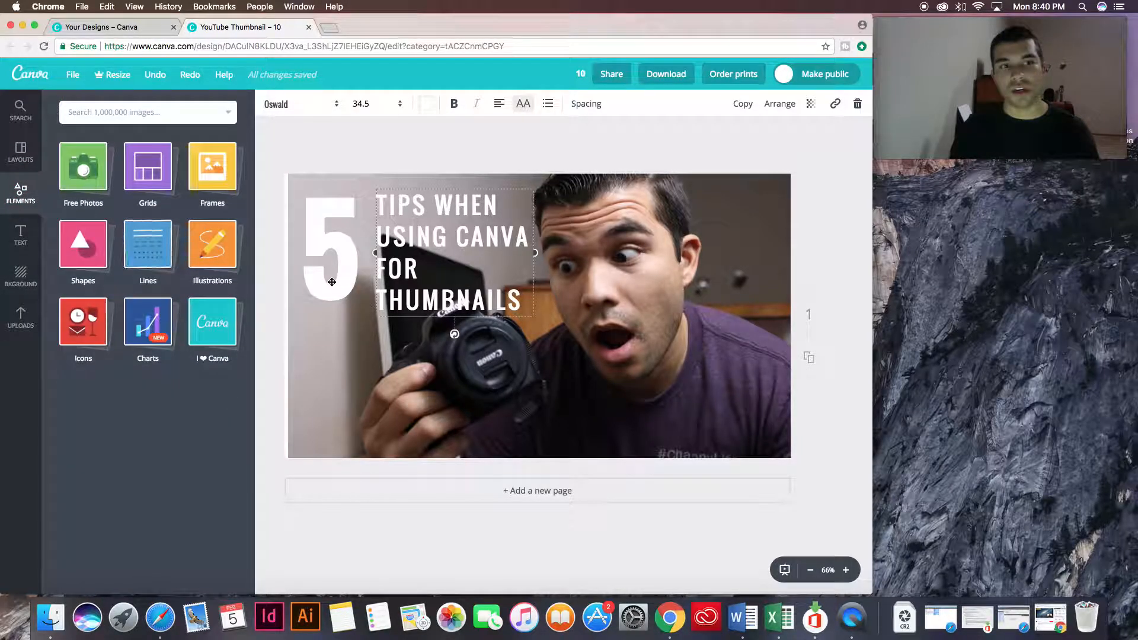
{"action": "left_click", "coordinate": [87, 199]}
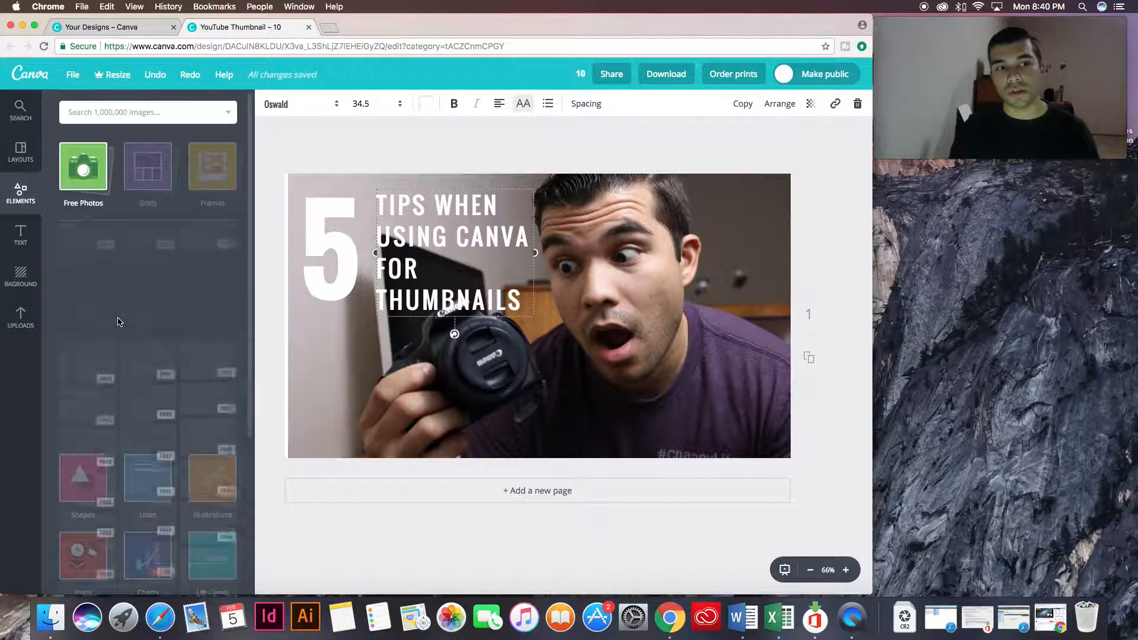
{"action": "left_click", "coordinate": [137, 151]}
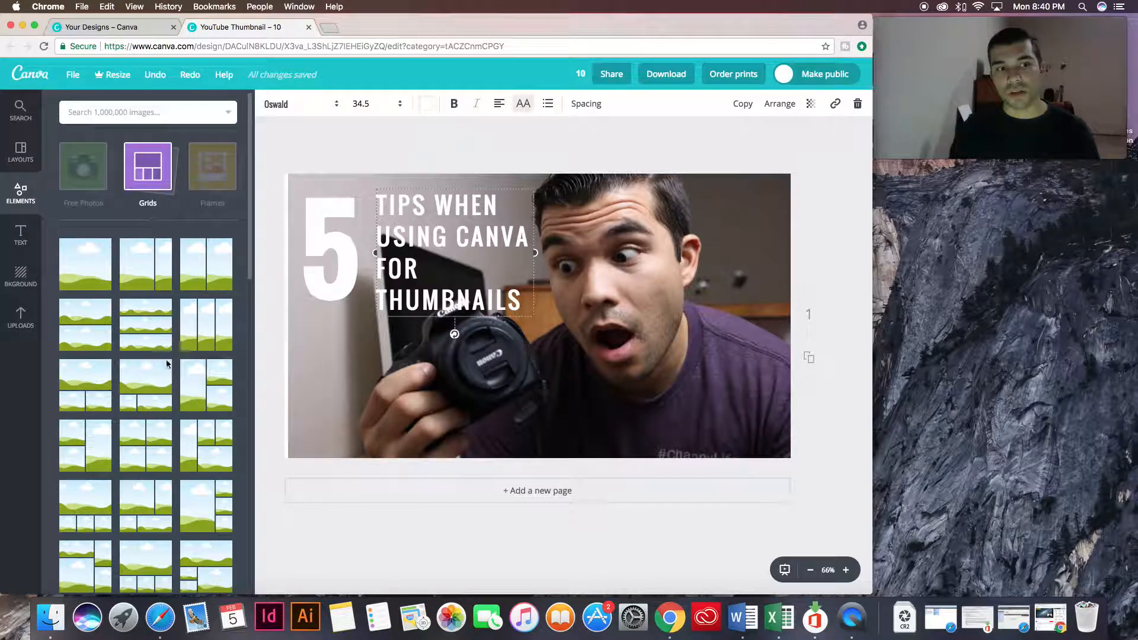
{"action": "left_click", "coordinate": [198, 177]}
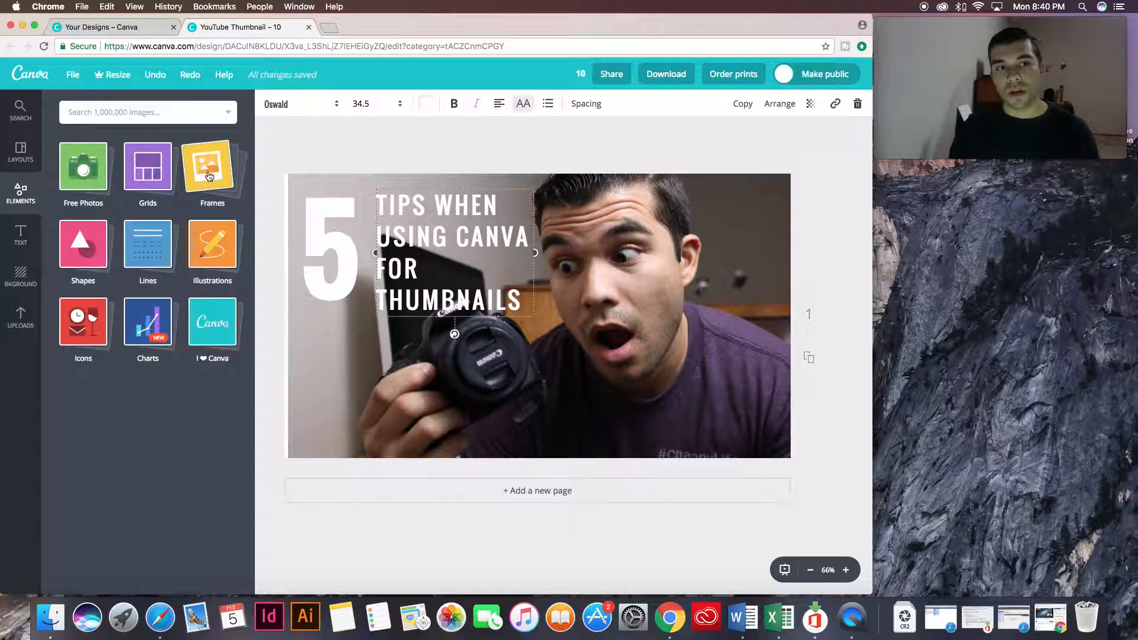
{"action": "left_click", "coordinate": [208, 171]}
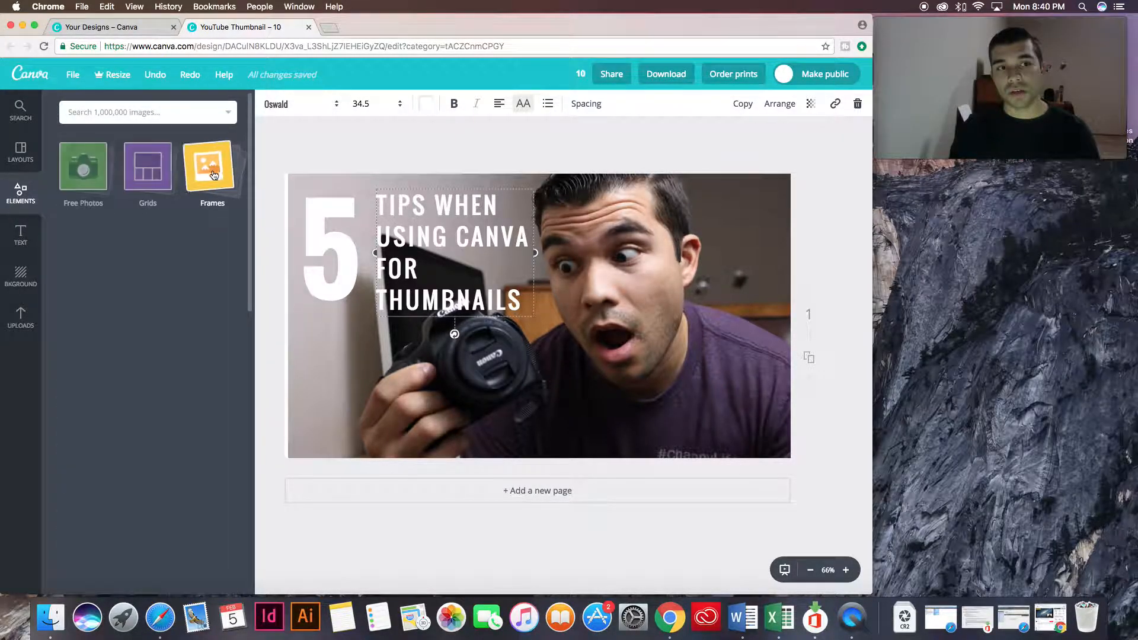
{"action": "left_click", "coordinate": [88, 255]}
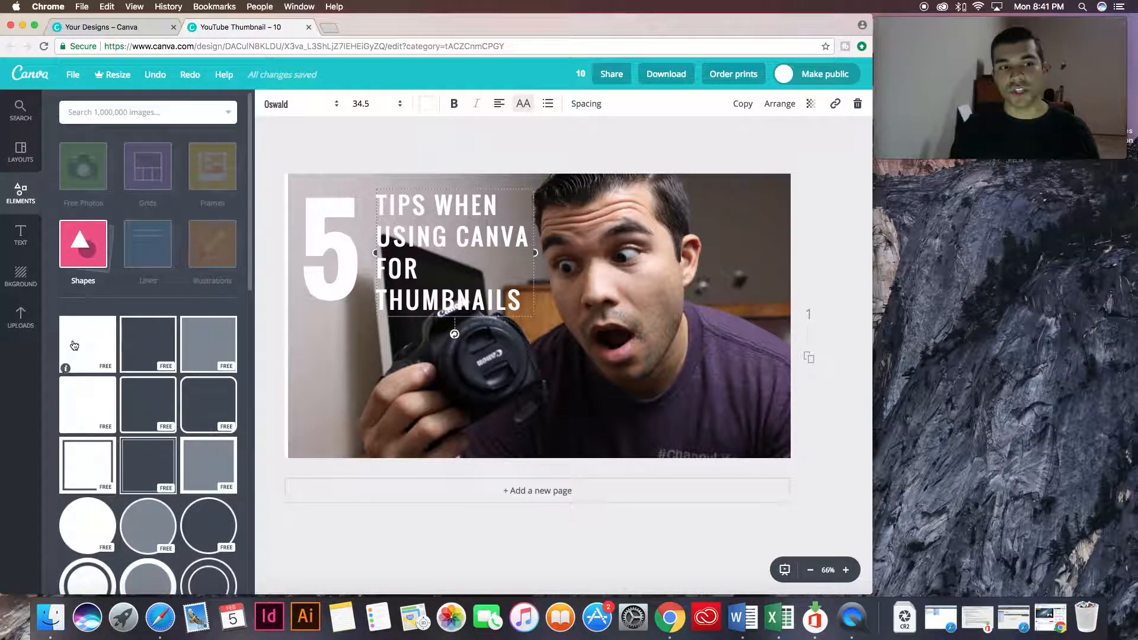
{"action": "left_click", "coordinate": [72, 344]}
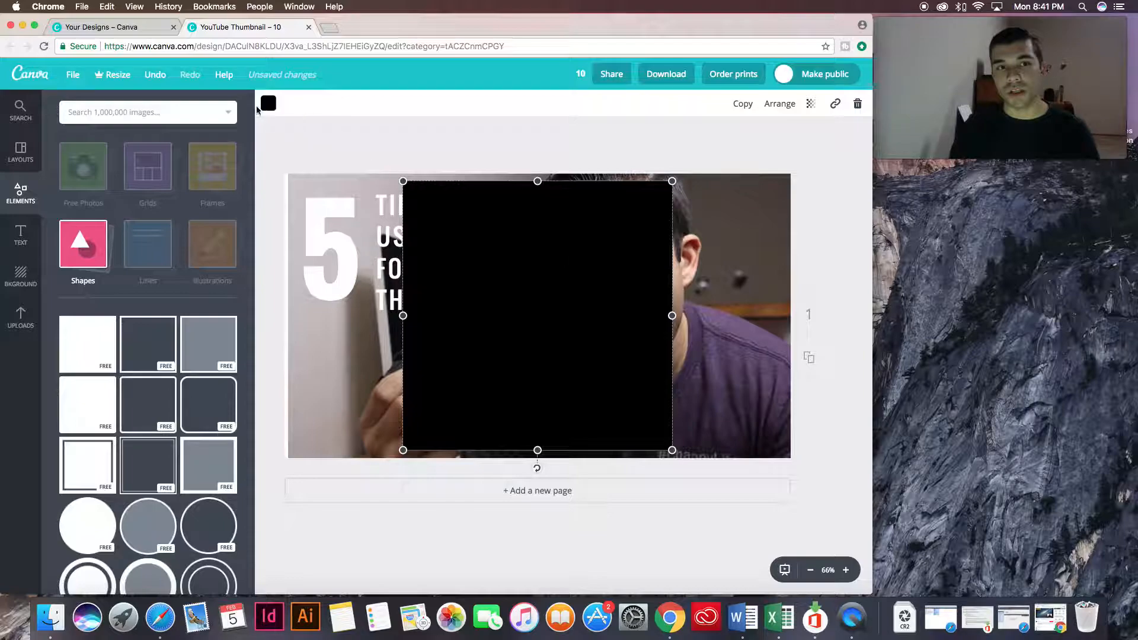
Recolor the square medium gray and shrink it to roughly the size of the heading block.
{"action": "left_click", "coordinate": [265, 105]}
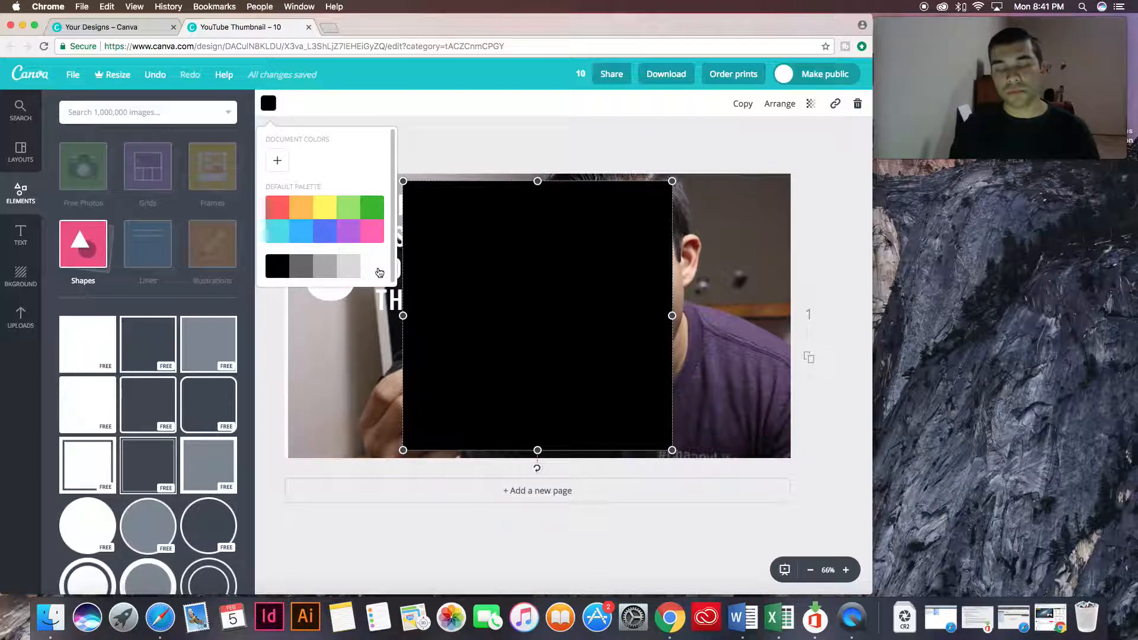
{"action": "left_click", "coordinate": [324, 268]}
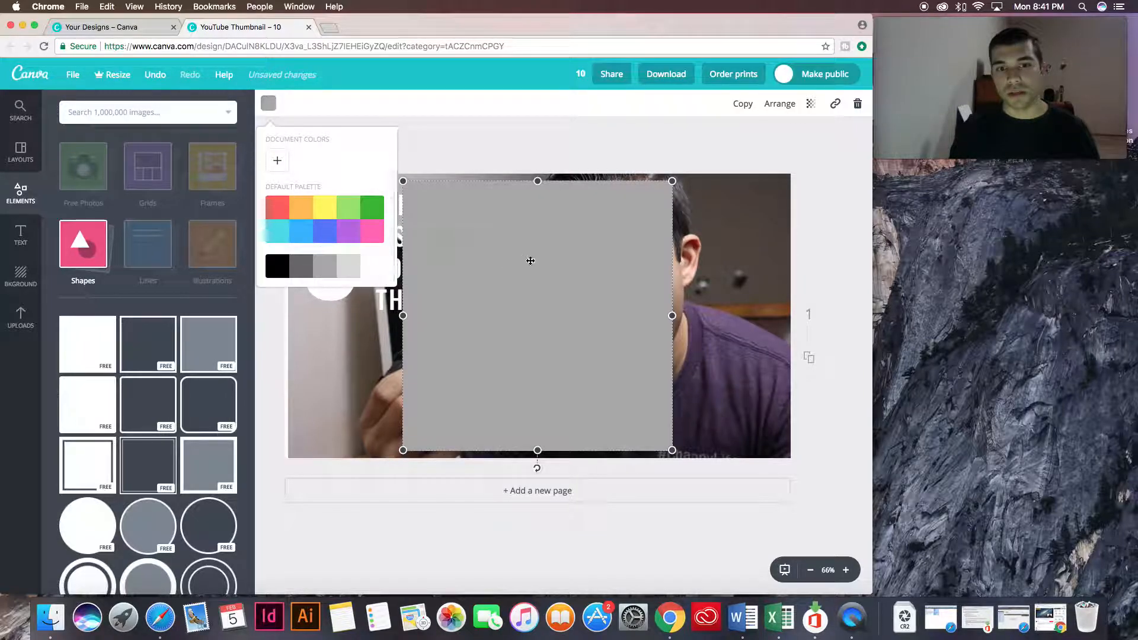
{"action": "left_click_drag", "start_coordinate": [672, 450], "coordinate": [550, 328]}
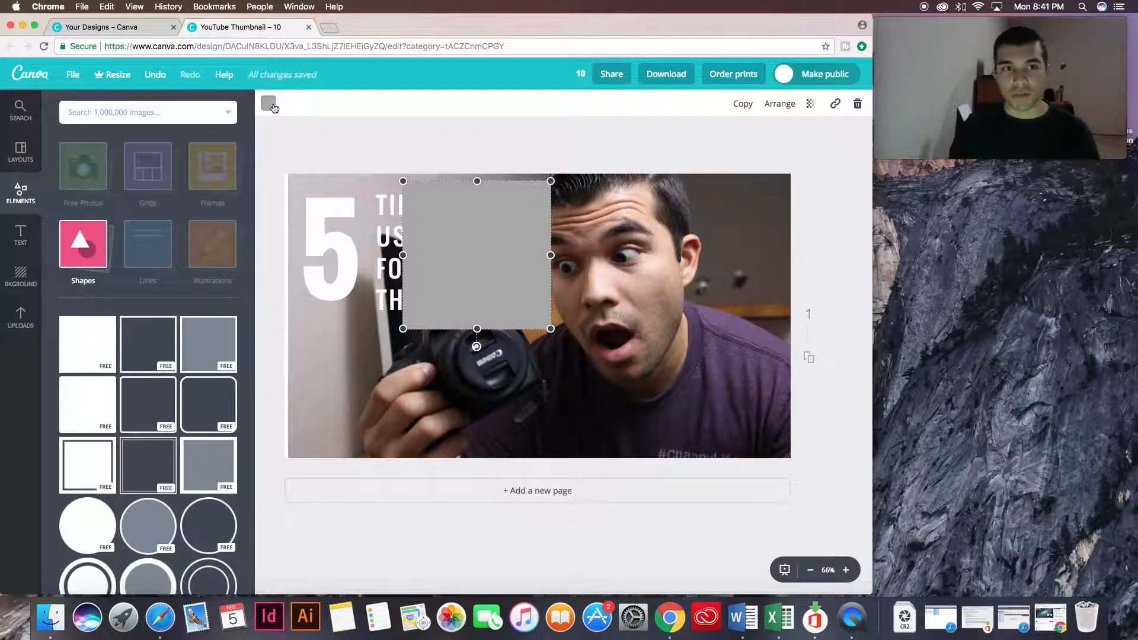
Set the gray square's transparency to 89 and send it behind the heading text.
{"action": "left_click", "coordinate": [810, 104]}
{"action": "left_click_drag", "start_coordinate": [795, 139], "coordinate": [780, 138]}
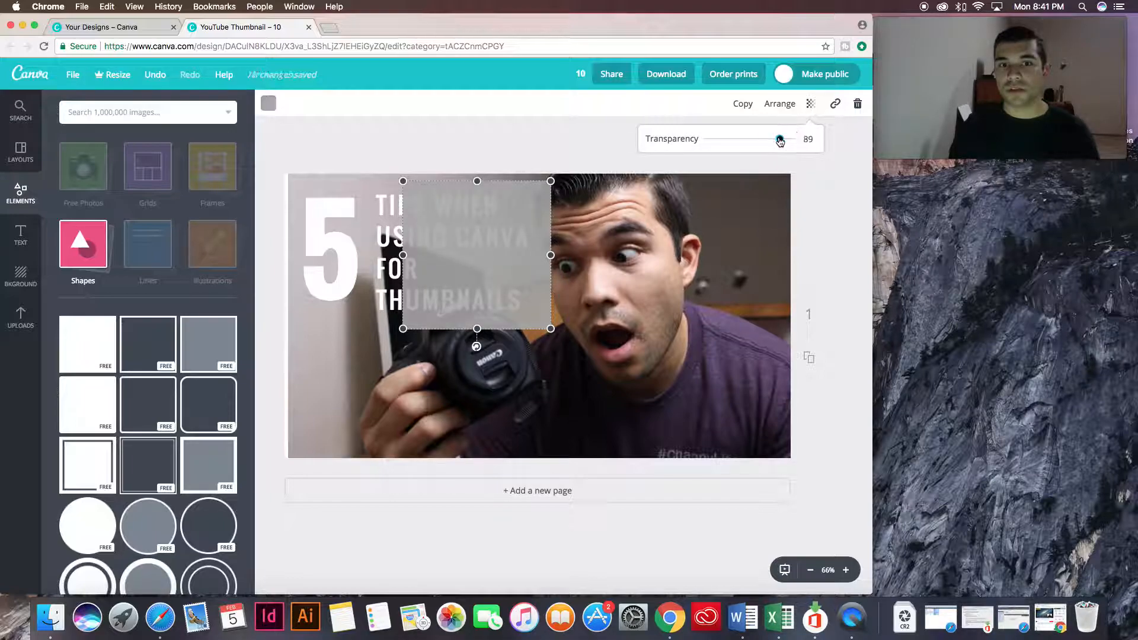
{"action": "left_click", "coordinate": [781, 106]}
{"action": "left_click", "coordinate": [757, 156]}
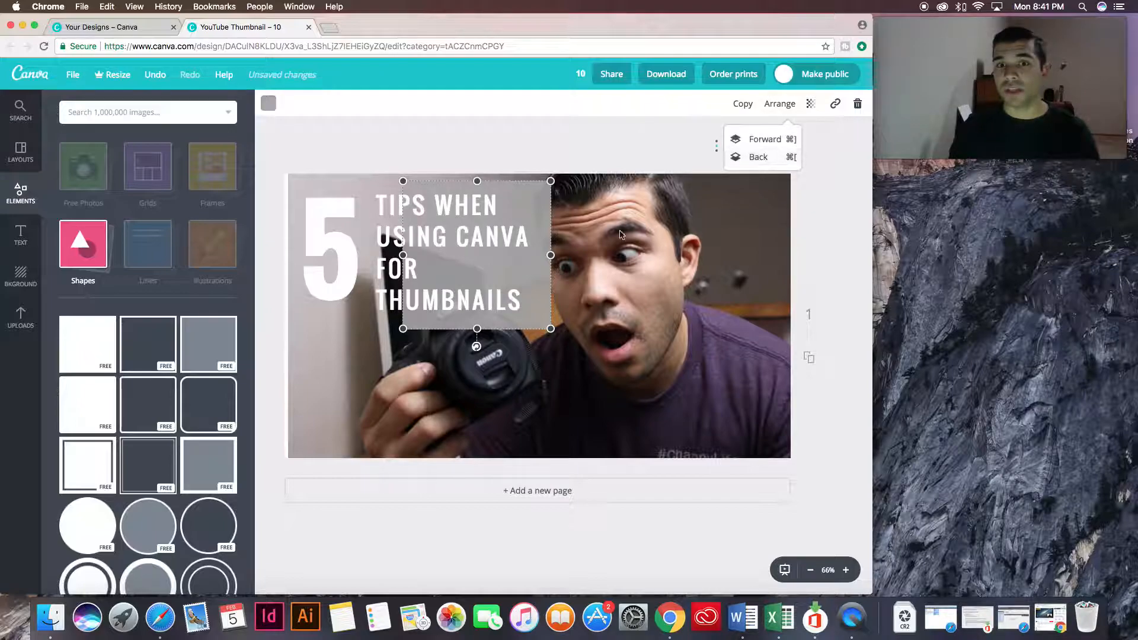
Align the gray square with the heading beside the "5" and resize it to frame the four lines of text.
{"action": "mouse_move", "coordinate": [518, 198]}
{"action": "left_mouse_down"}
{"action": "mouse_move", "coordinate": [485, 195]}
{"action": "mouse_move", "coordinate": [538, 205]}
{"action": "left_mouse_up"}
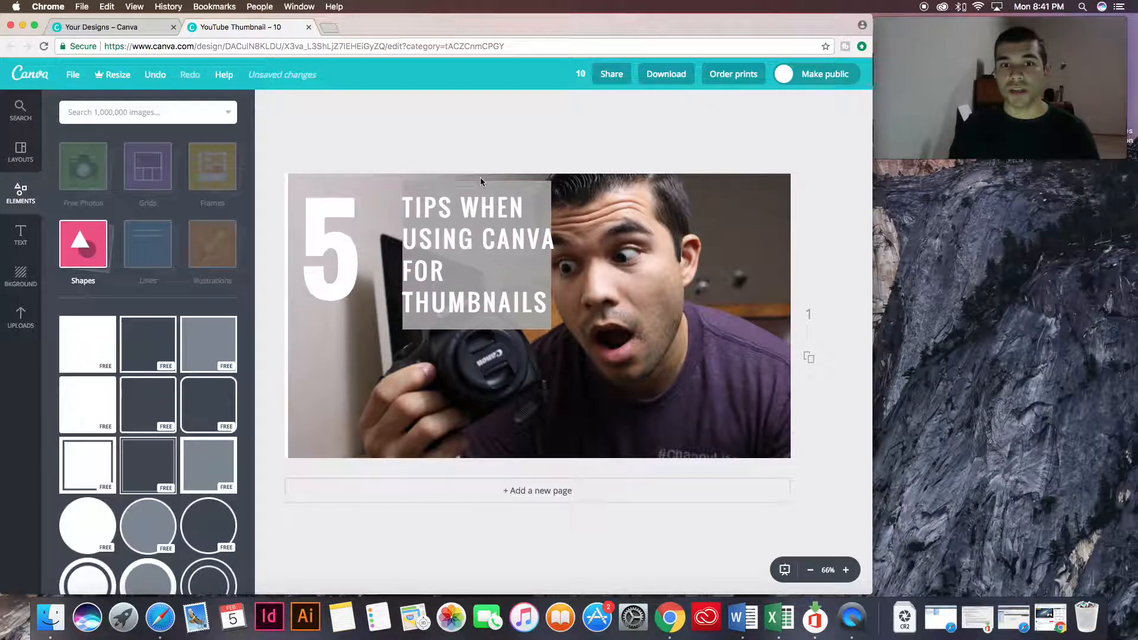
{"action": "left_click_drag", "start_coordinate": [468, 183], "coordinate": [441, 205]}
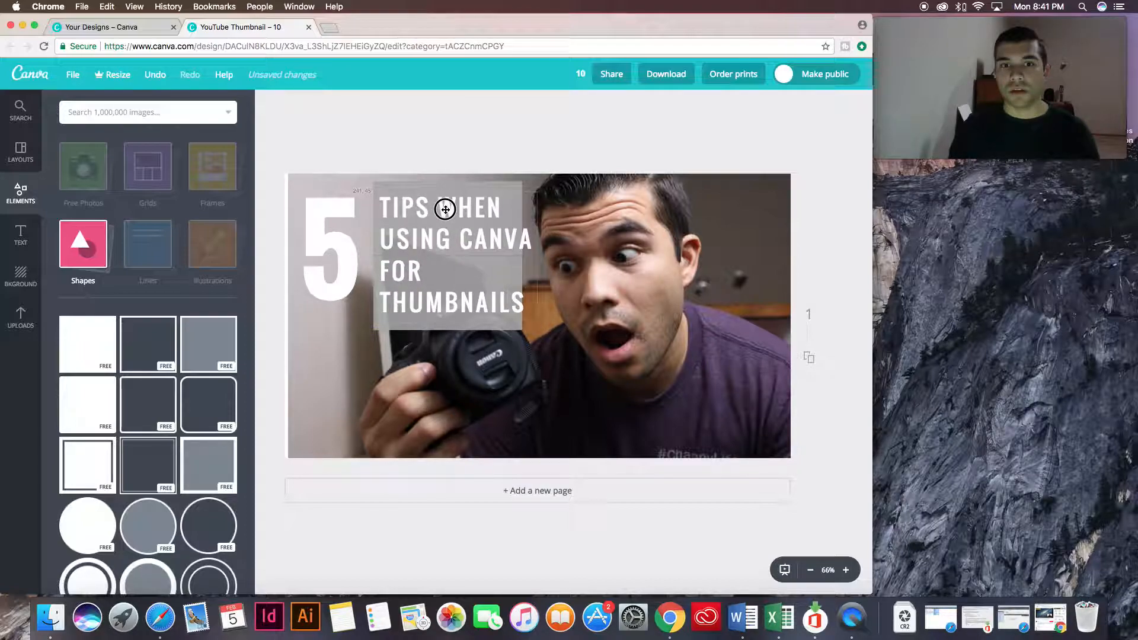
{"action": "left_click", "coordinate": [517, 320]}
{"action": "left_click_drag", "start_coordinate": [521, 329], "coordinate": [530, 338]}
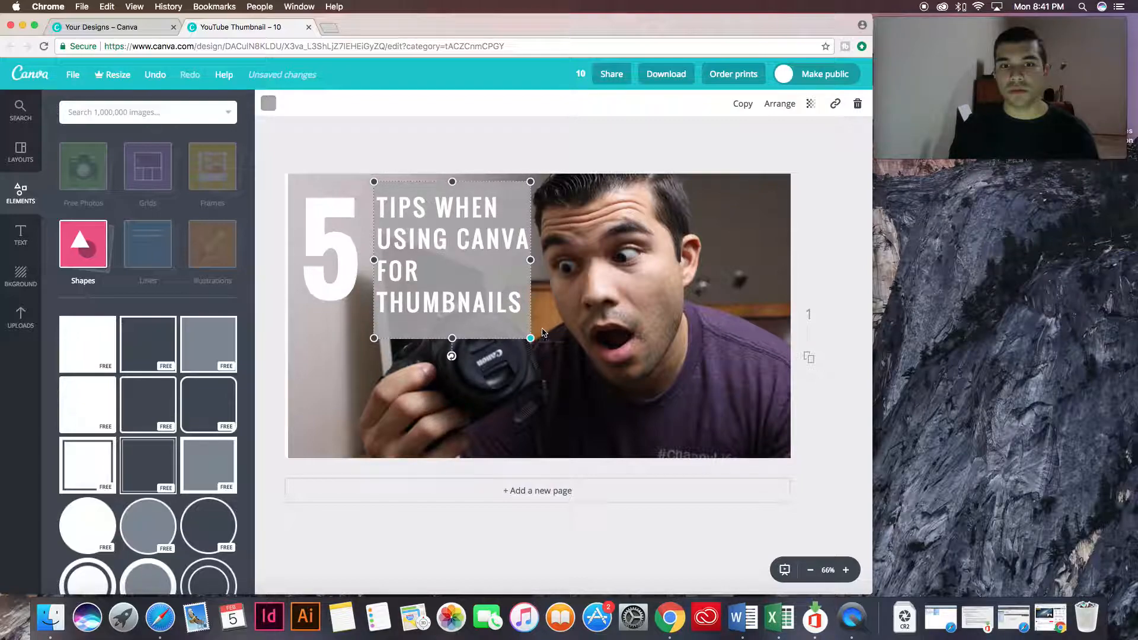
{"action": "left_click_drag", "start_coordinate": [452, 338], "coordinate": [454, 319]}
{"action": "left_click_drag", "start_coordinate": [454, 181], "coordinate": [454, 185]}
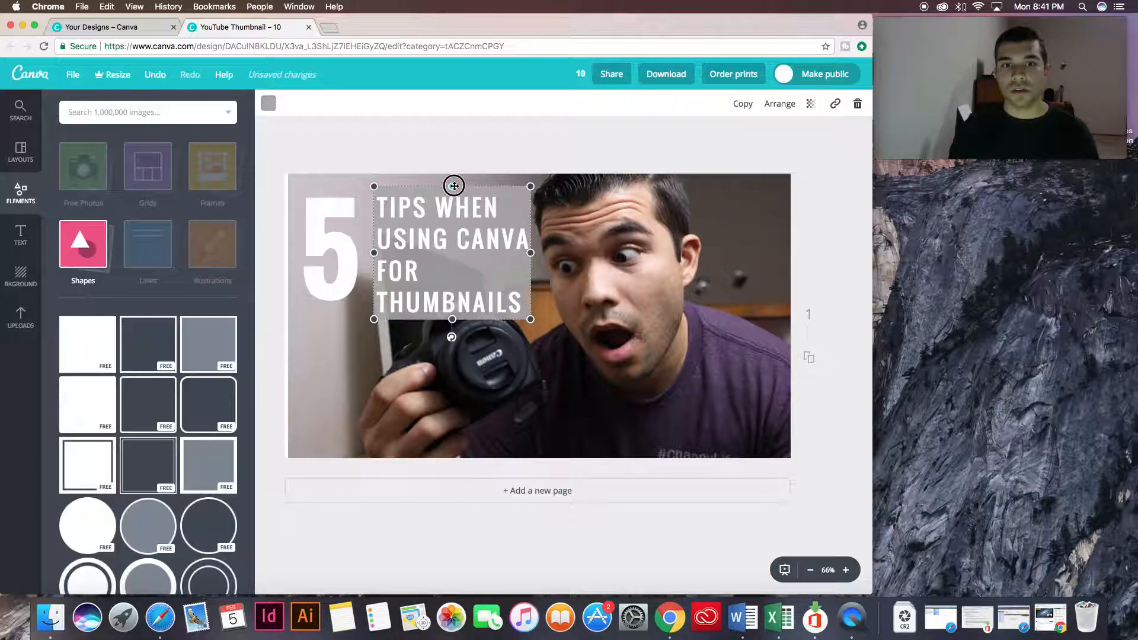
Center-align the heading text and position it in the middle of the gray box.
{"action": "left_click", "coordinate": [503, 257]}
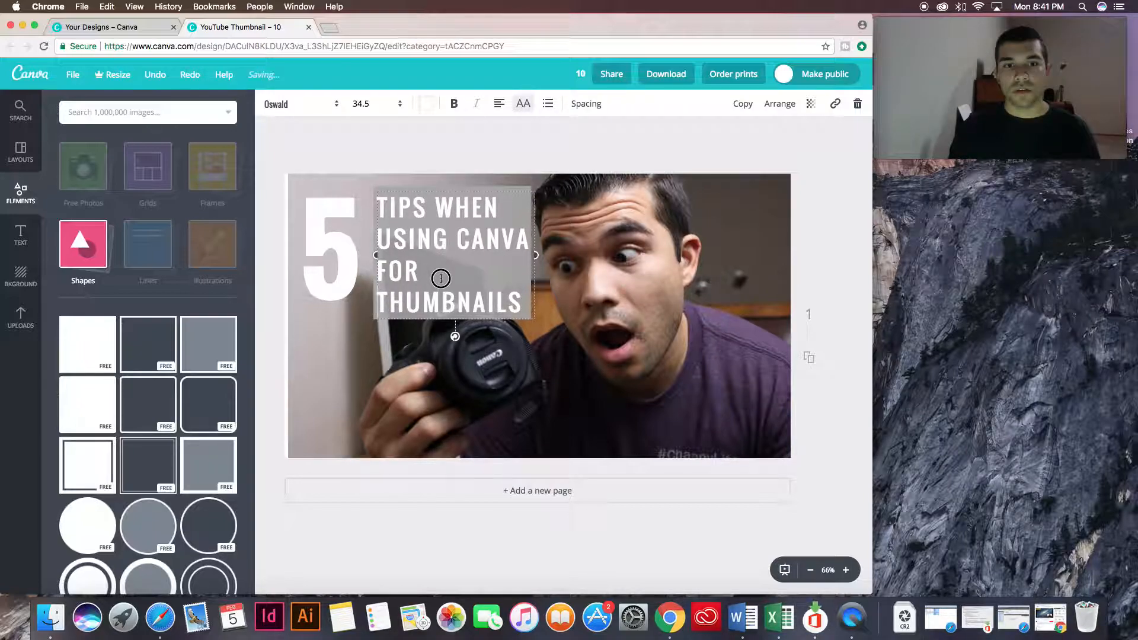
{"action": "mouse_move", "coordinate": [380, 209]}
{"action": "left_mouse_down"}
{"action": "mouse_move", "coordinate": [478, 269]}
{"action": "mouse_move", "coordinate": [522, 322]}
{"action": "mouse_move", "coordinate": [521, 308]}
{"action": "mouse_move", "coordinate": [363, 196]}
{"action": "left_mouse_up"}
{"action": "left_click", "coordinate": [424, 223]}
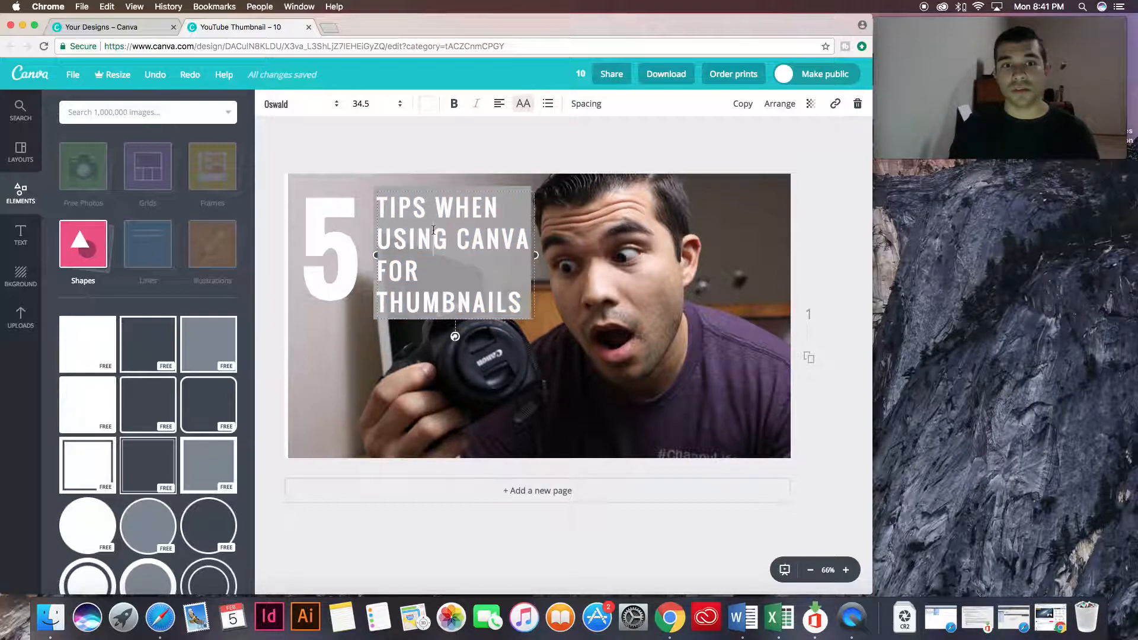
{"action": "key", "text": "super+a"}
{"action": "left_click", "coordinate": [499, 105]}
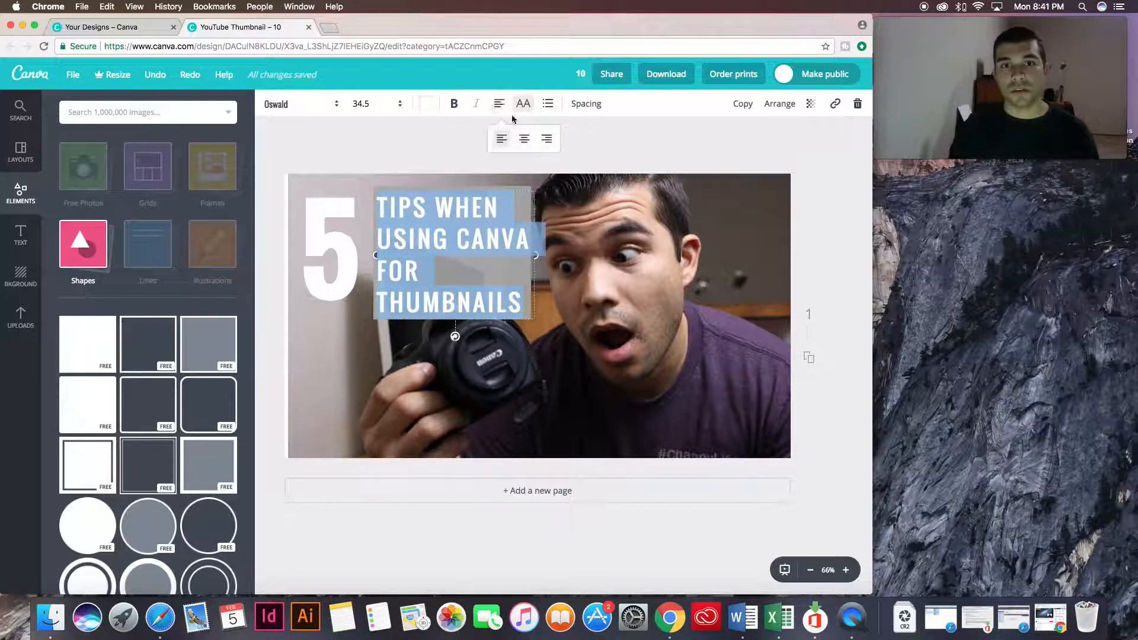
{"action": "left_click", "coordinate": [526, 142]}
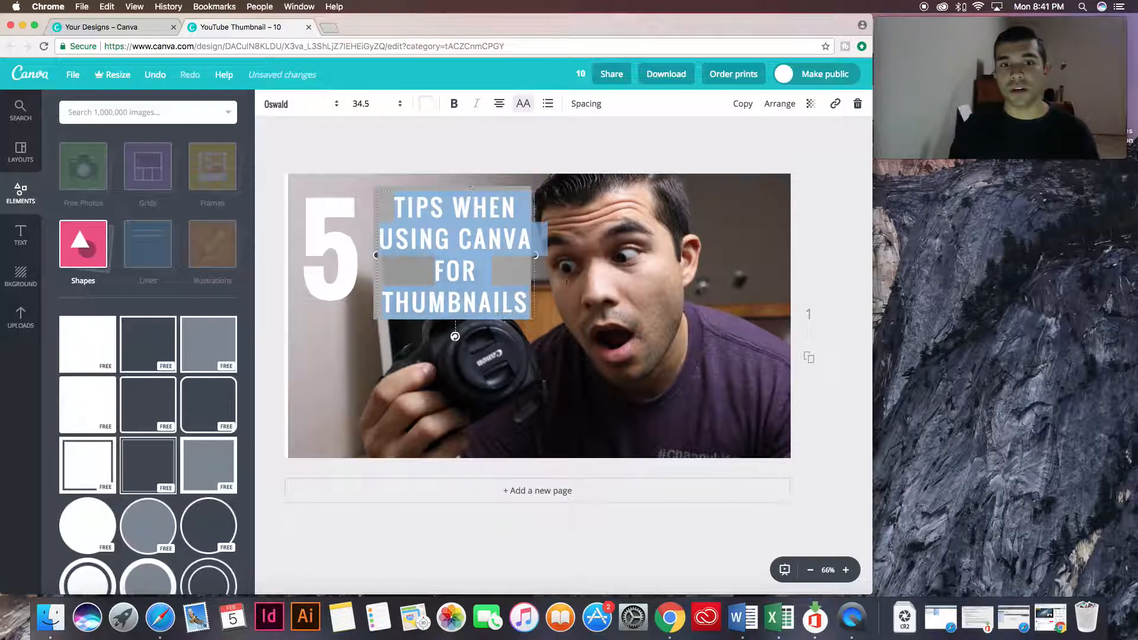
{"action": "left_click", "coordinate": [830, 323]}
{"action": "left_click_drag", "start_coordinate": [465, 243], "coordinate": [463, 247]}
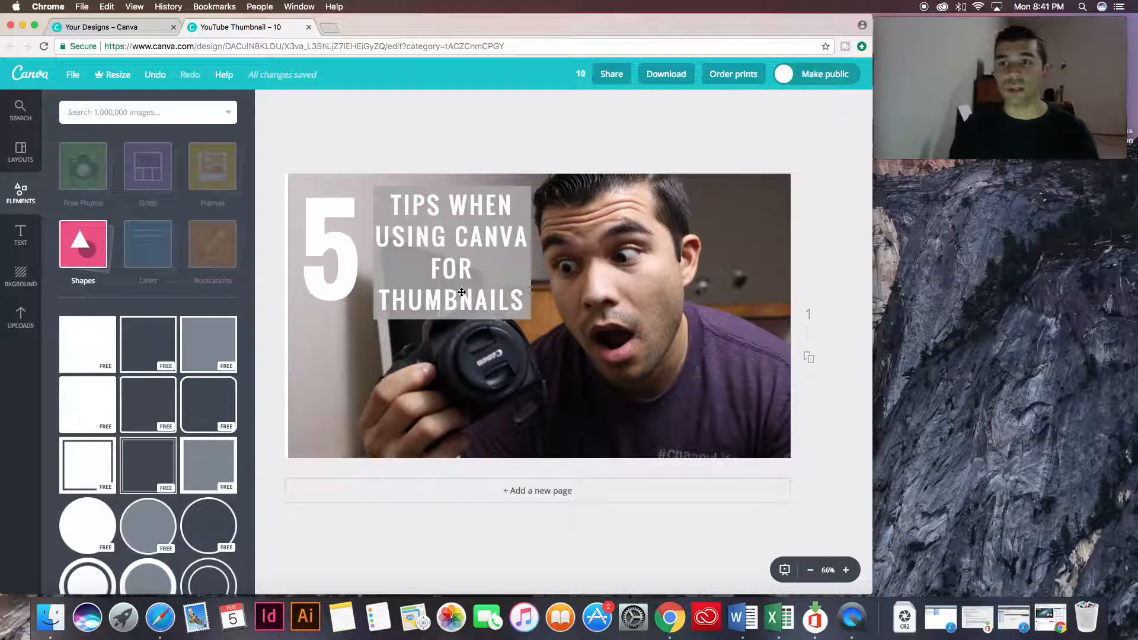
{"action": "left_click_drag", "start_coordinate": [446, 254], "coordinate": [451, 246]}
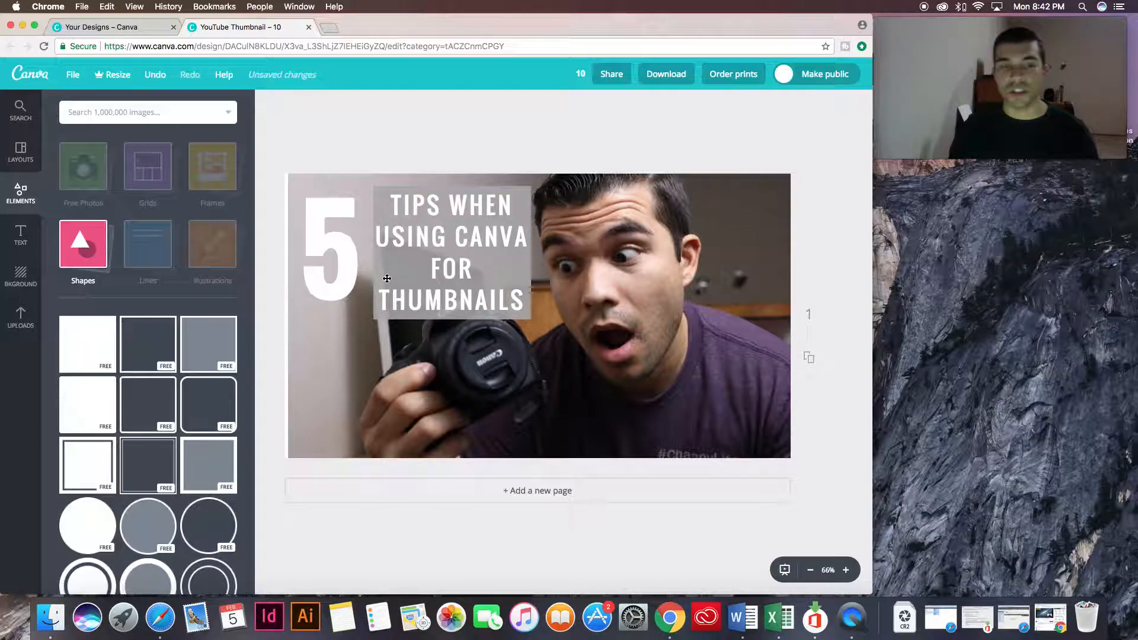
Shift the background photo over the white strip at the canvas edge and enlarge it beyond the canvas so the face clears the gray box.
{"action": "left_click_drag", "start_coordinate": [380, 356], "coordinate": [344, 355]}
{"action": "left_click", "coordinate": [832, 403]}
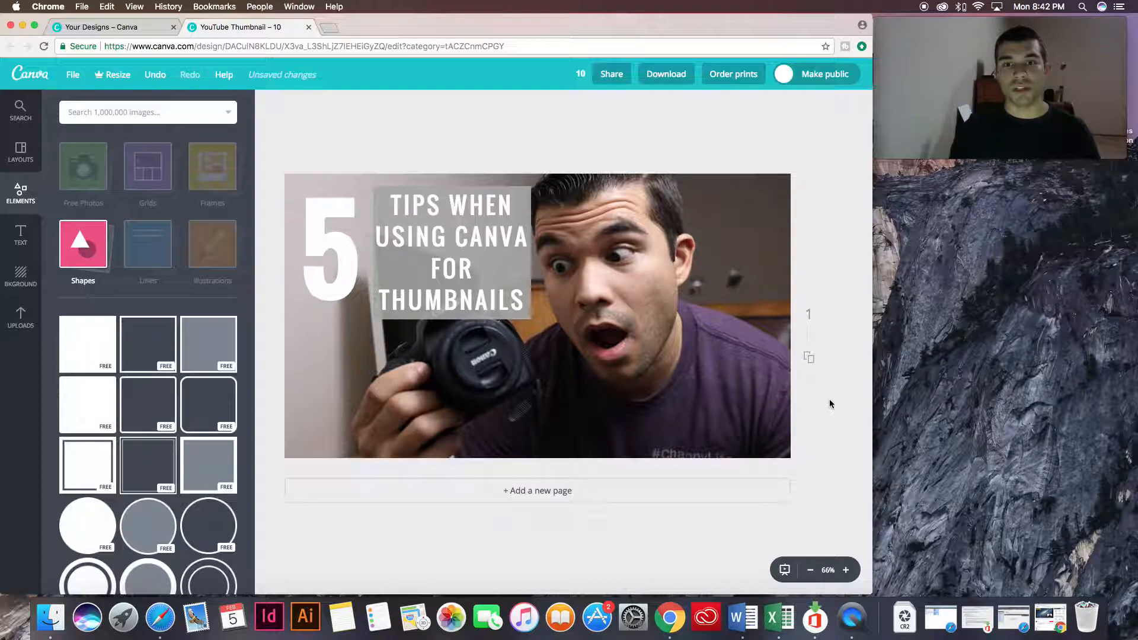
{"action": "left_click", "coordinate": [698, 398]}
{"action": "left_click_drag", "start_coordinate": [812, 478], "coordinate": [871, 523]}
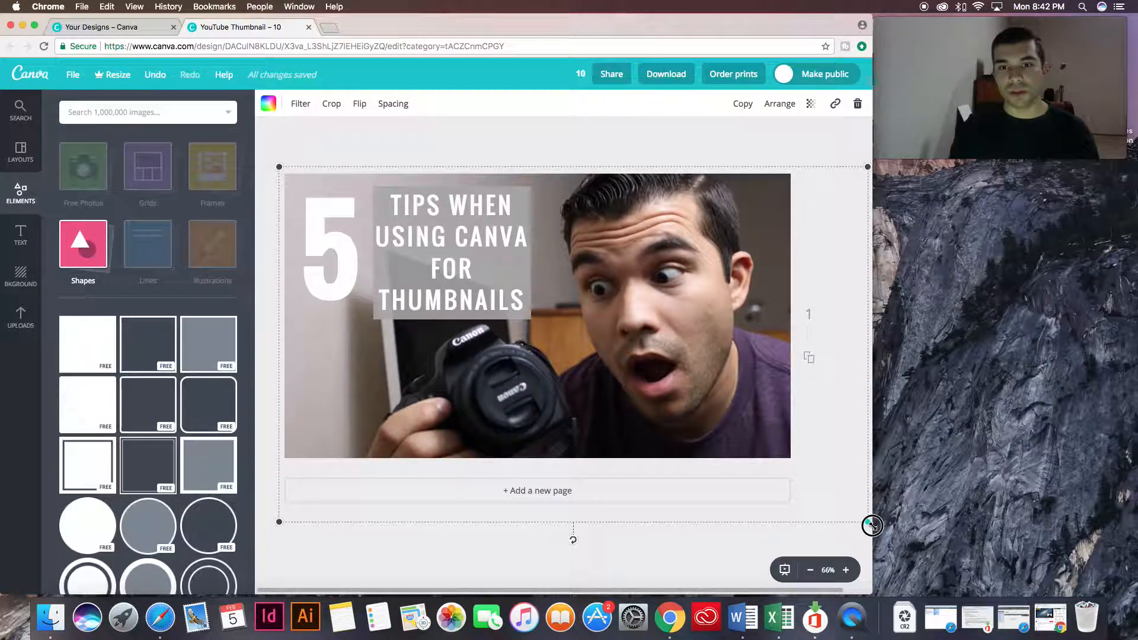
{"action": "mouse_move", "coordinate": [702, 342]}
{"action": "left_mouse_down"}
{"action": "mouse_move", "coordinate": [709, 356]}
{"action": "mouse_move", "coordinate": [699, 343]}
{"action": "left_mouse_up"}
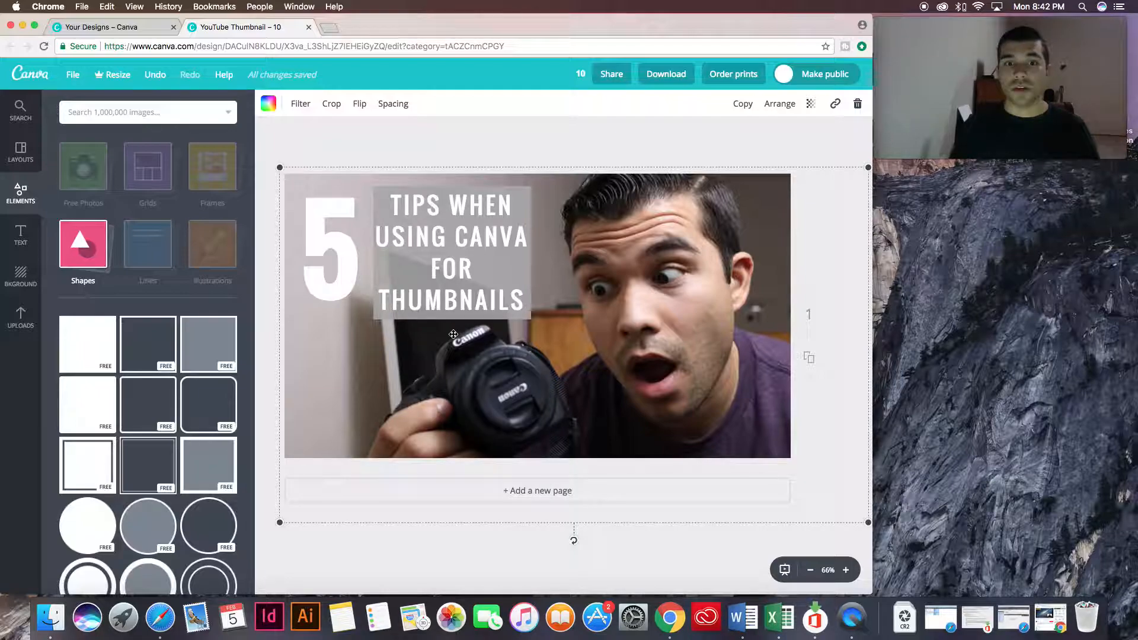
{"action": "left_click", "coordinate": [466, 147]}
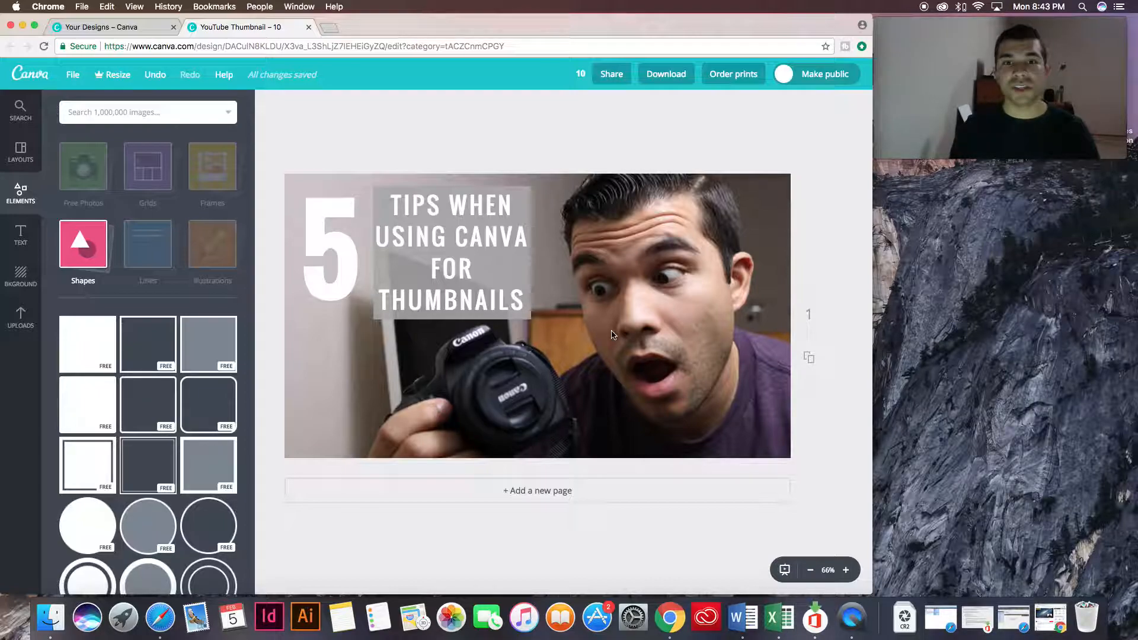
{"action": "left_click", "coordinate": [486, 266]}
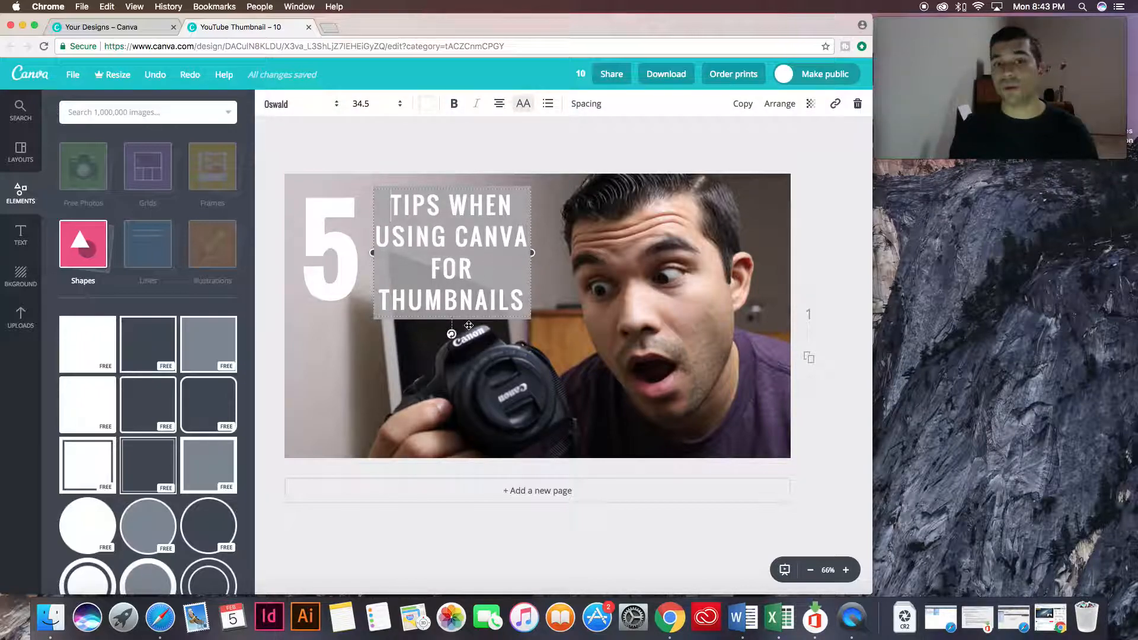
{"action": "left_click", "coordinate": [489, 157]}
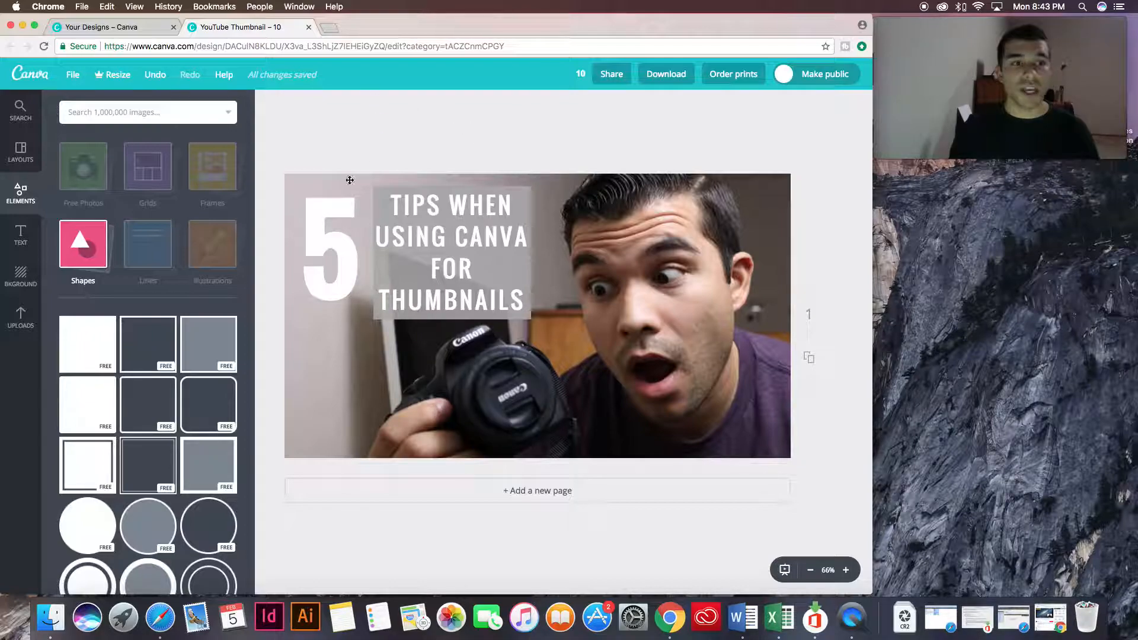
Add the round teal Canva logo from the I ♥ Canva elements over the camera and enlarge it slightly.
{"action": "left_click", "coordinate": [140, 252]}
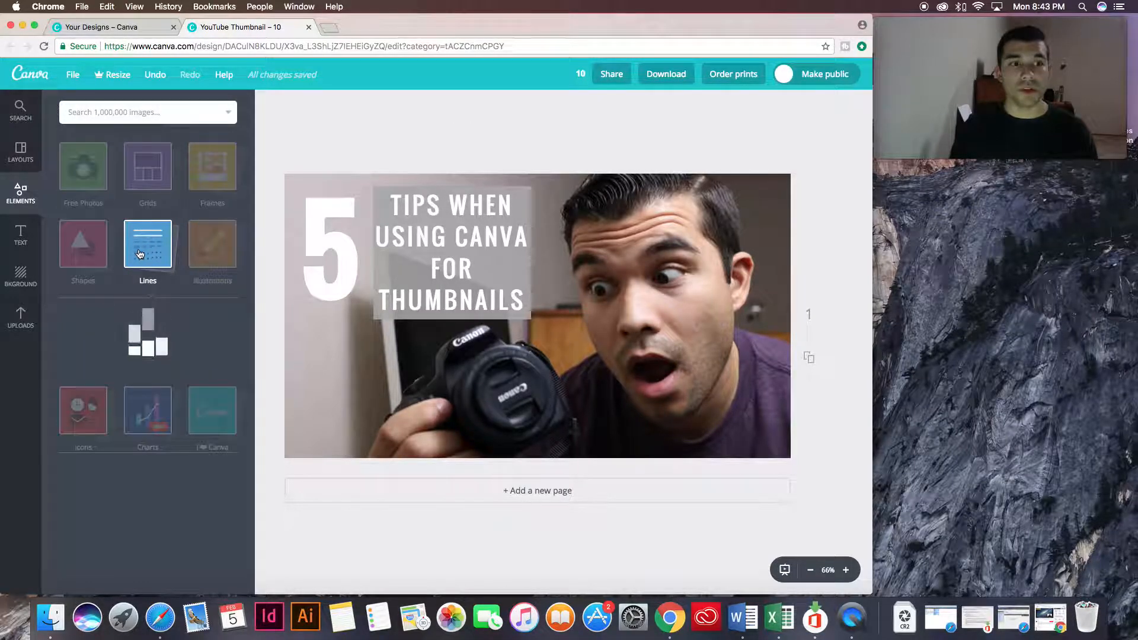
{"action": "left_click", "coordinate": [211, 248]}
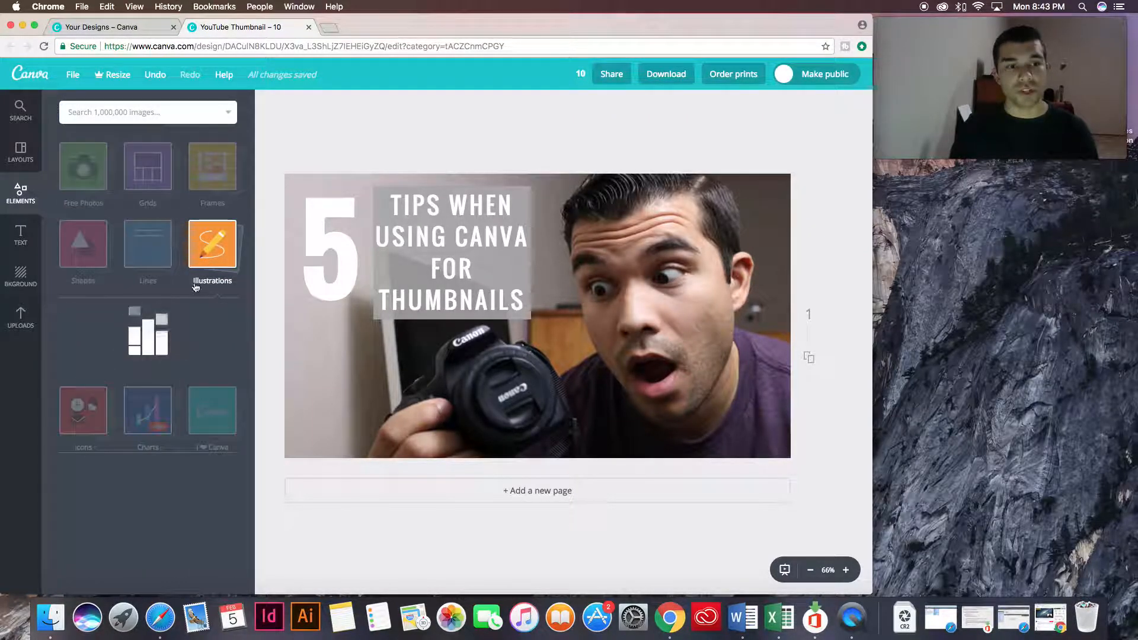
{"action": "left_click", "coordinate": [209, 255]}
{"action": "left_click", "coordinate": [101, 323]}
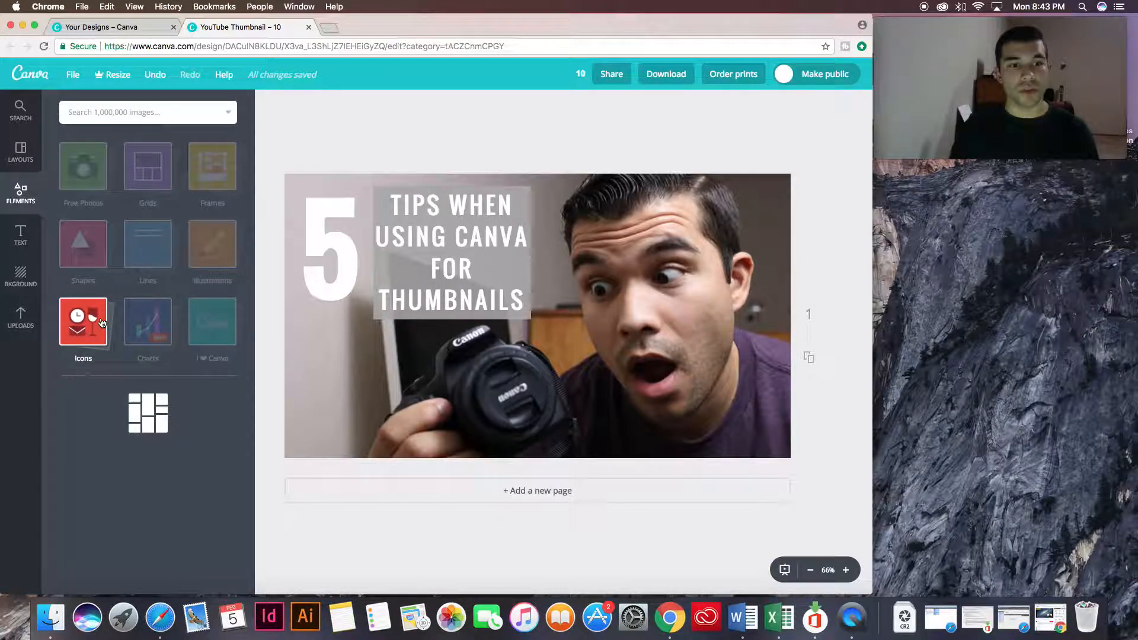
{"action": "left_click", "coordinate": [207, 324]}
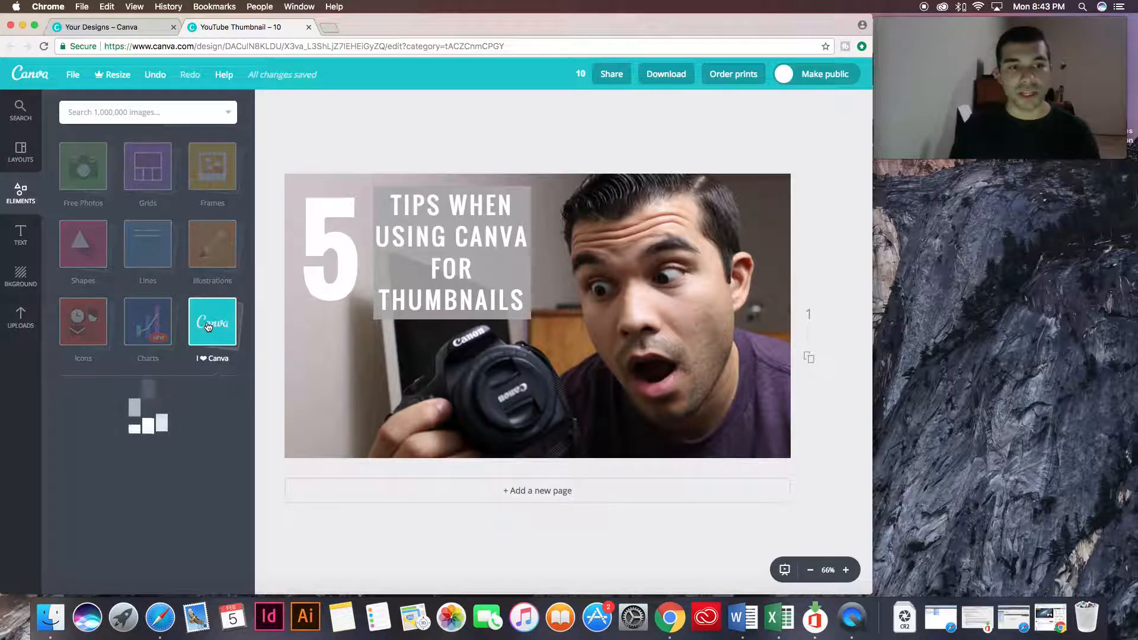
{"action": "left_click_drag", "start_coordinate": [95, 408], "coordinate": [517, 382]}
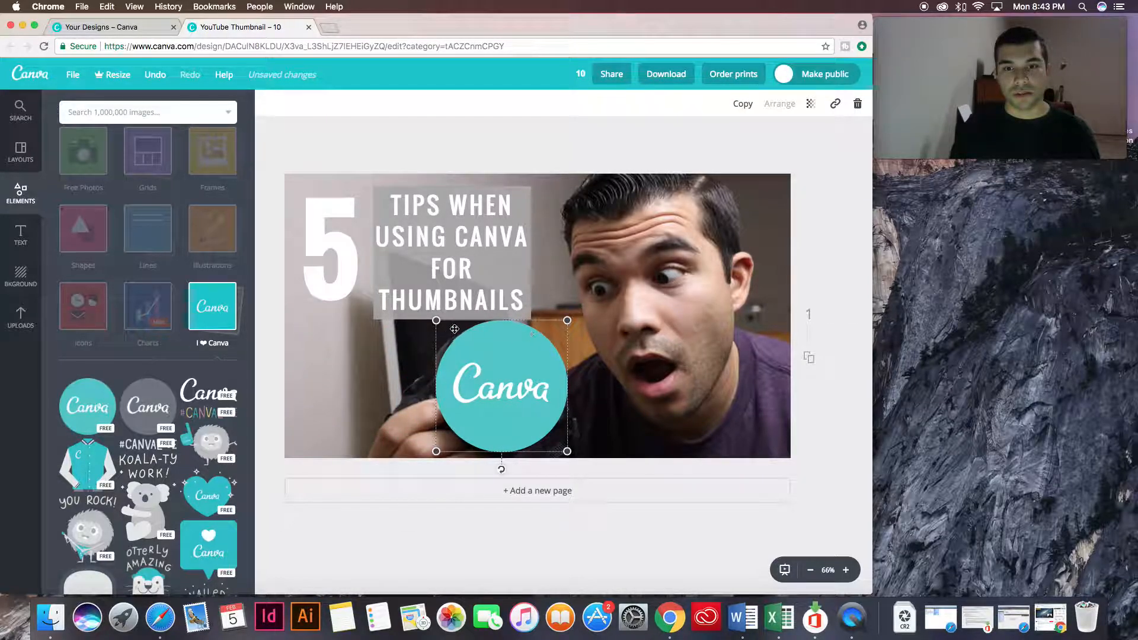
{"action": "left_click_drag", "start_coordinate": [437, 320], "coordinate": [433, 318]}
{"action": "left_click_drag", "start_coordinate": [522, 350], "coordinate": [533, 349]}
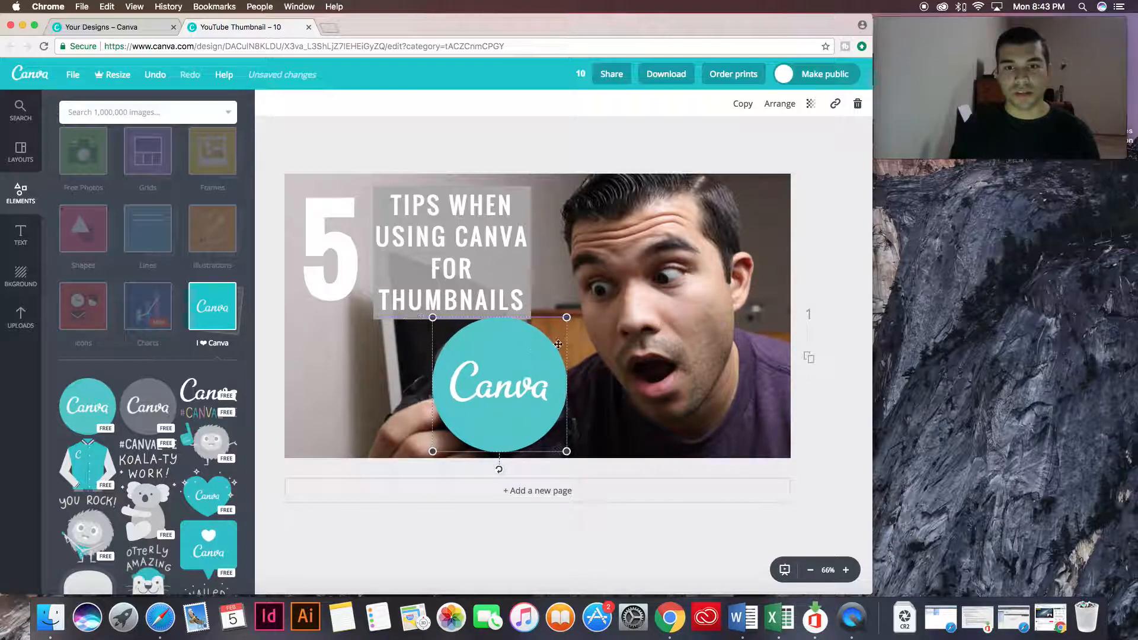
{"action": "left_click", "coordinate": [812, 259]}
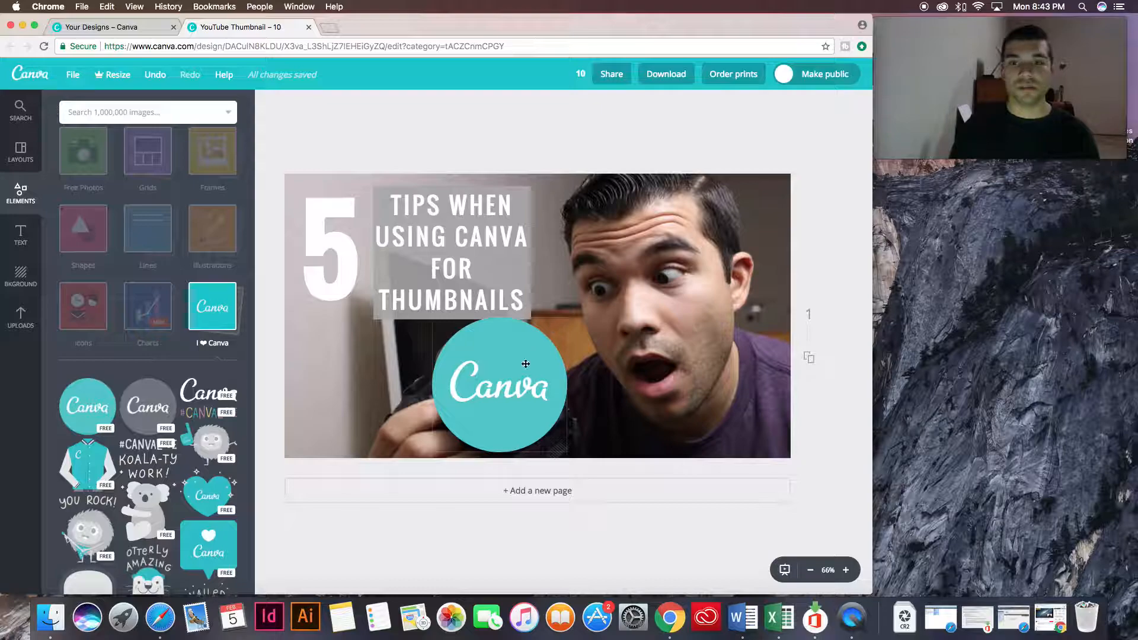
Nudge the round Canva logo down to the canvas's lower edge and delete it from the thumbnail.
{"action": "mouse_move", "coordinate": [504, 397]}
{"action": "left_mouse_down"}
{"action": "mouse_move", "coordinate": [455, 399]}
{"action": "mouse_move", "coordinate": [332, 256]}
{"action": "mouse_move", "coordinate": [731, 405]}
{"action": "mouse_move", "coordinate": [302, 424]}
{"action": "mouse_move", "coordinate": [357, 380]}
{"action": "mouse_move", "coordinate": [415, 415]}
{"action": "mouse_move", "coordinate": [508, 406]}
{"action": "mouse_move", "coordinate": [505, 392]}
{"action": "left_mouse_up"}
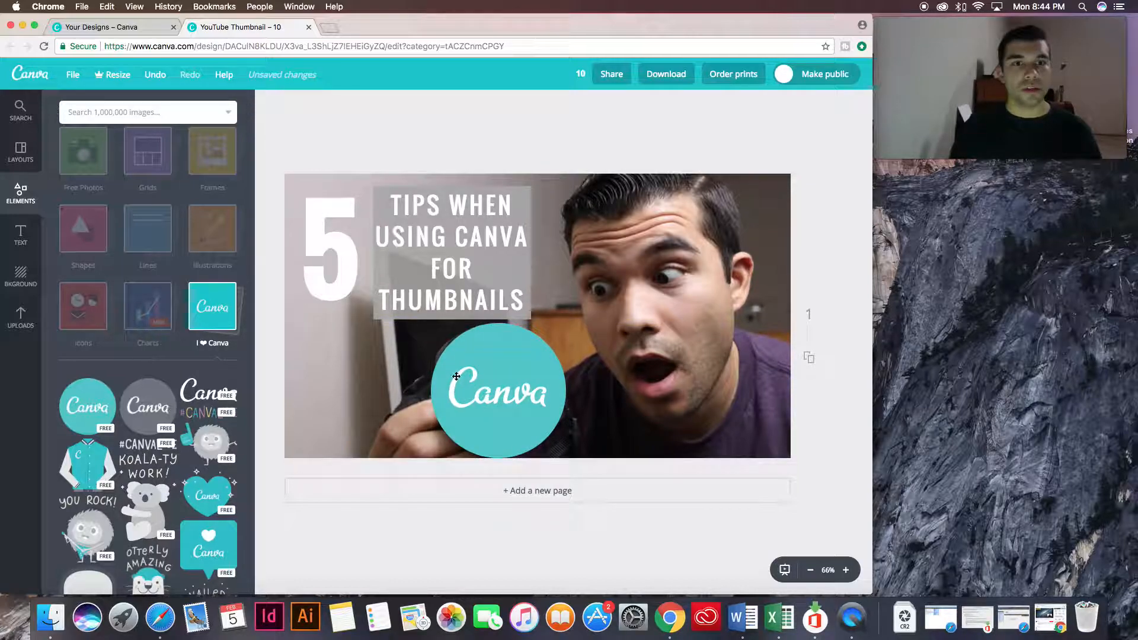
{"action": "left_click", "coordinate": [474, 392]}
{"action": "key", "text": "Delete"}
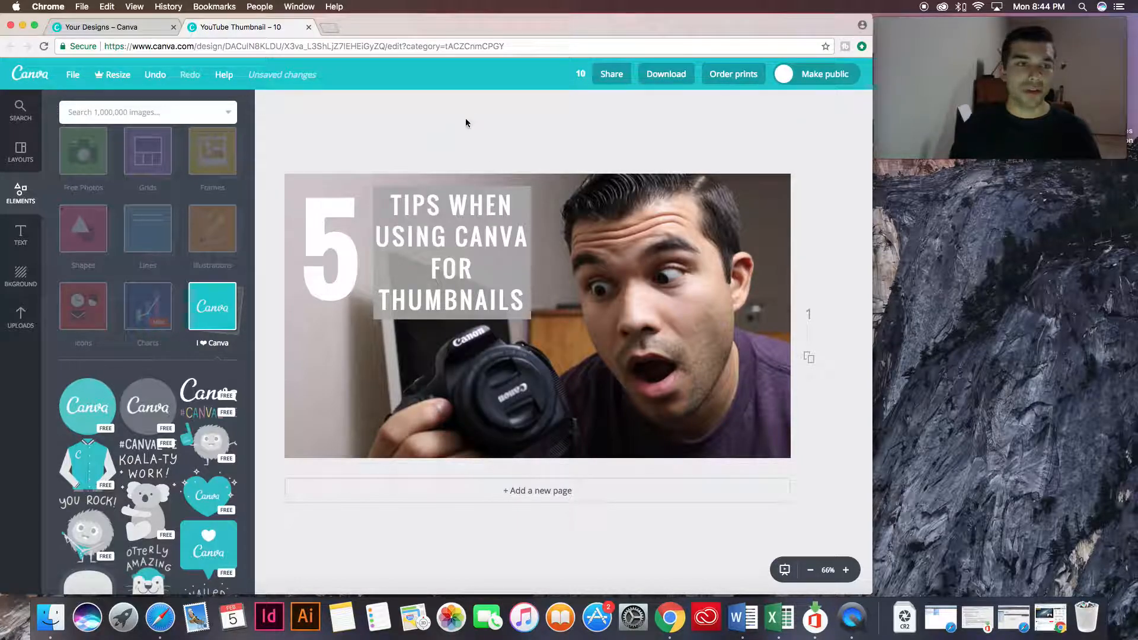
Look through the premade text designs, the background colors and patterns, and the image search.
{"action": "left_click", "coordinate": [21, 237]}
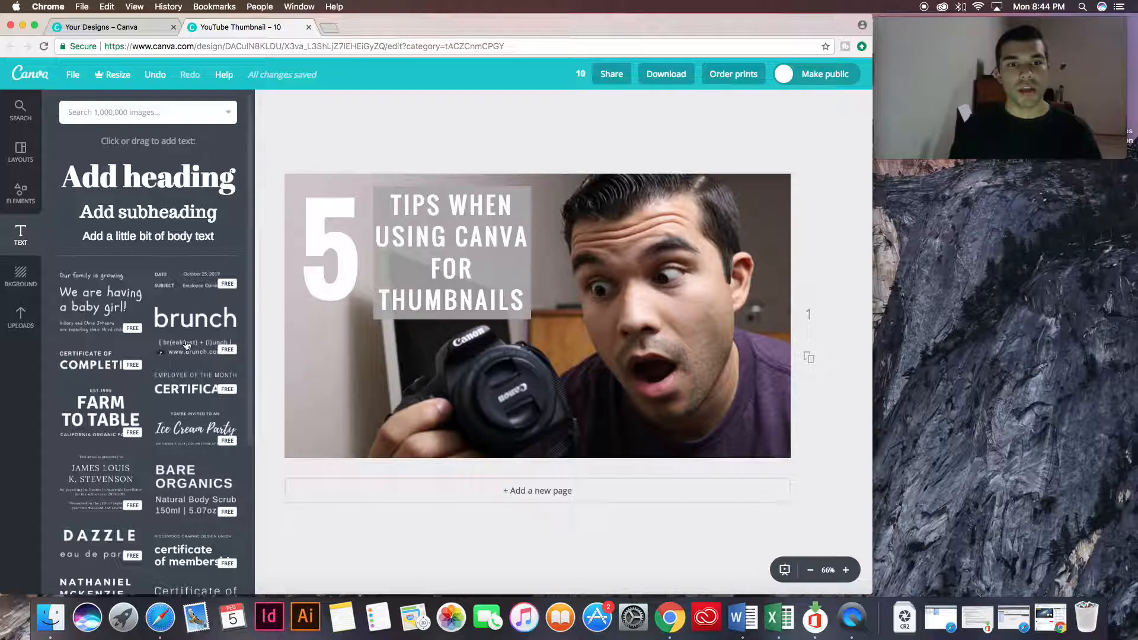
{"action": "scroll", "coordinate": [184, 356], "scroll_direction": "down", "scroll_amount": 5}
{"action": "scroll", "coordinate": [183, 355], "scroll_direction": "down", "scroll_amount": 15}
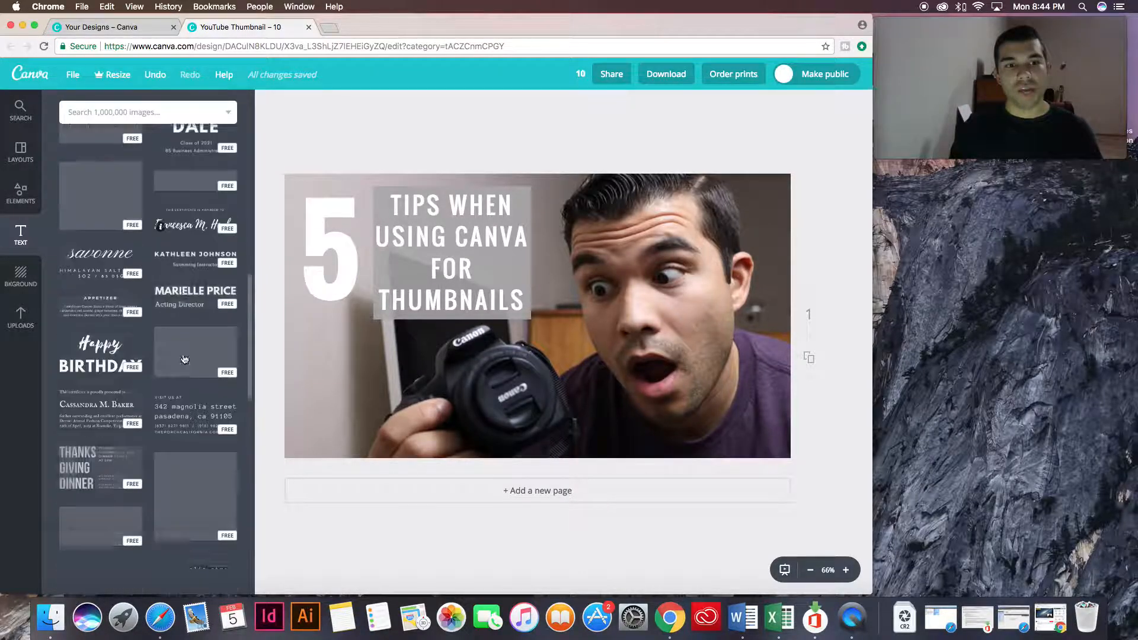
{"action": "scroll", "coordinate": [184, 360], "scroll_direction": "down", "scroll_amount": 15}
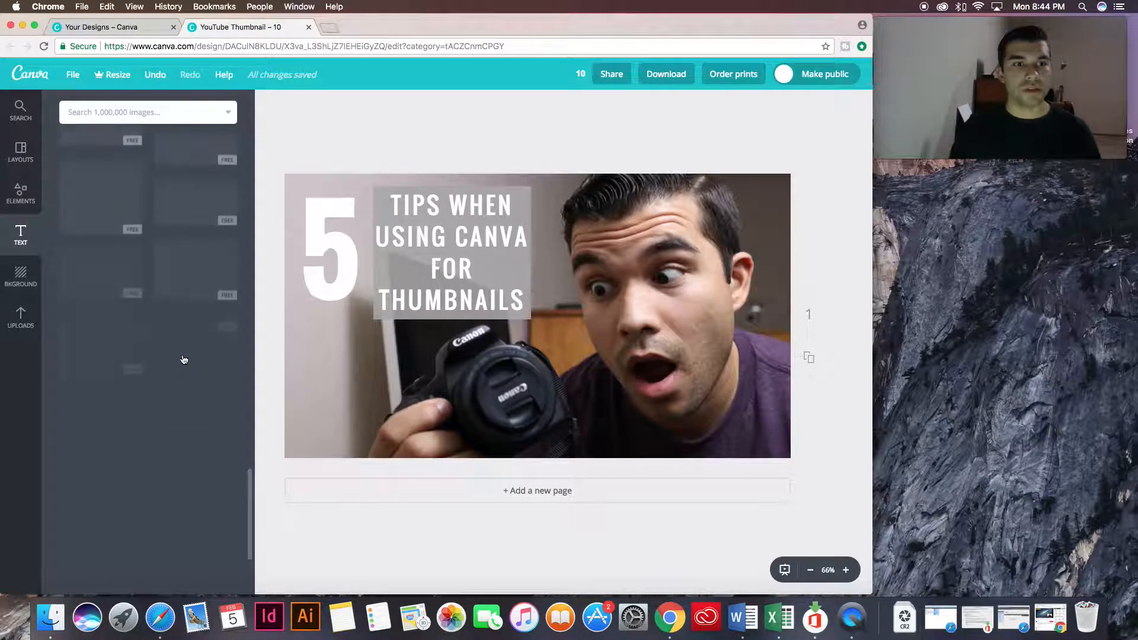
{"action": "scroll", "coordinate": [184, 359], "scroll_direction": "down", "scroll_amount": 15}
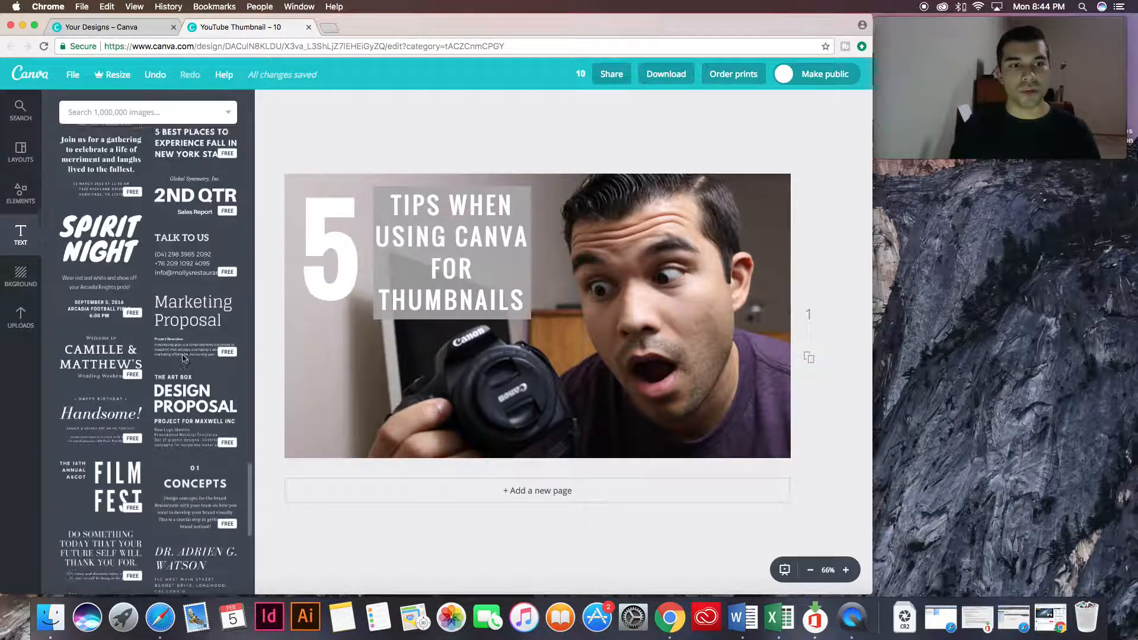
{"action": "scroll", "coordinate": [184, 358], "scroll_direction": "down", "scroll_amount": 15}
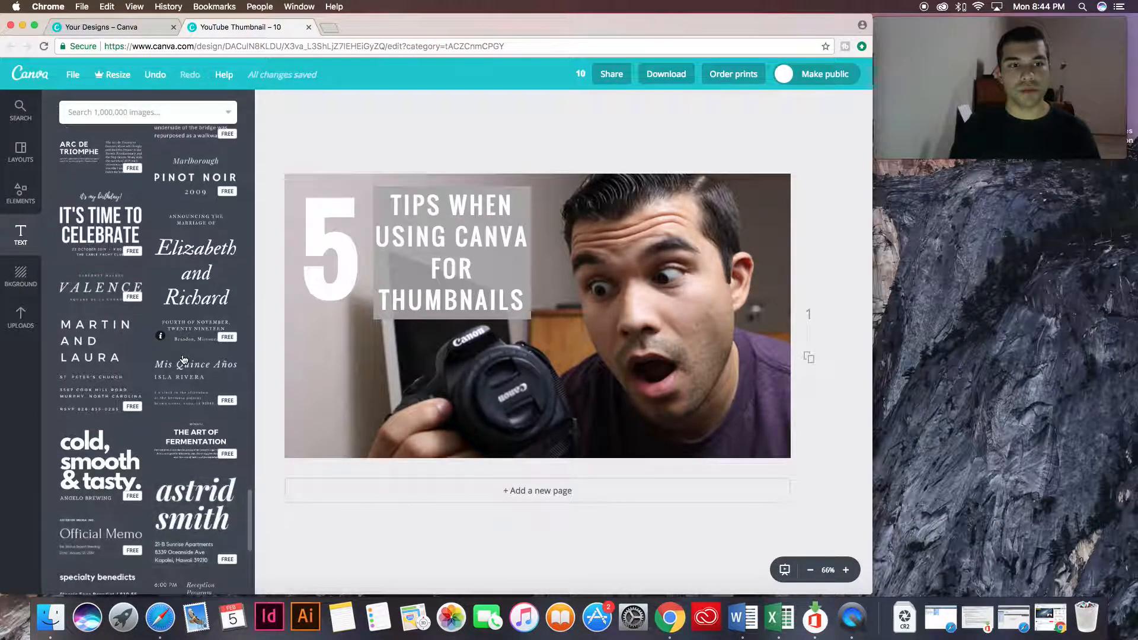
{"action": "scroll", "coordinate": [184, 358], "scroll_direction": "down", "scroll_amount": 10}
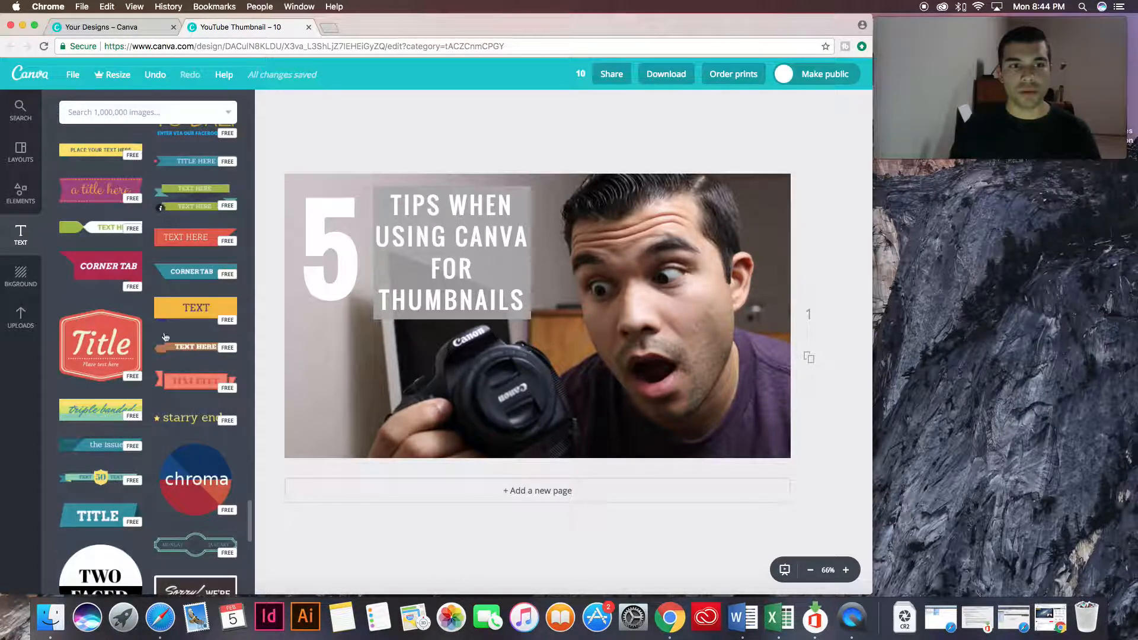
{"action": "left_click", "coordinate": [21, 277]}
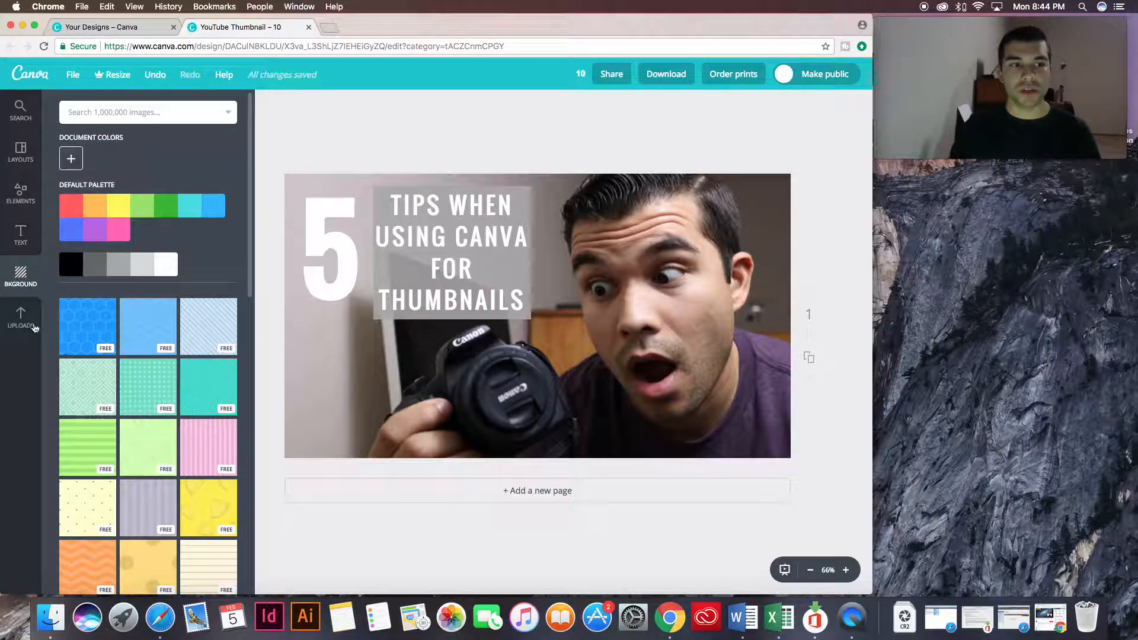
{"action": "left_click", "coordinate": [142, 112]}
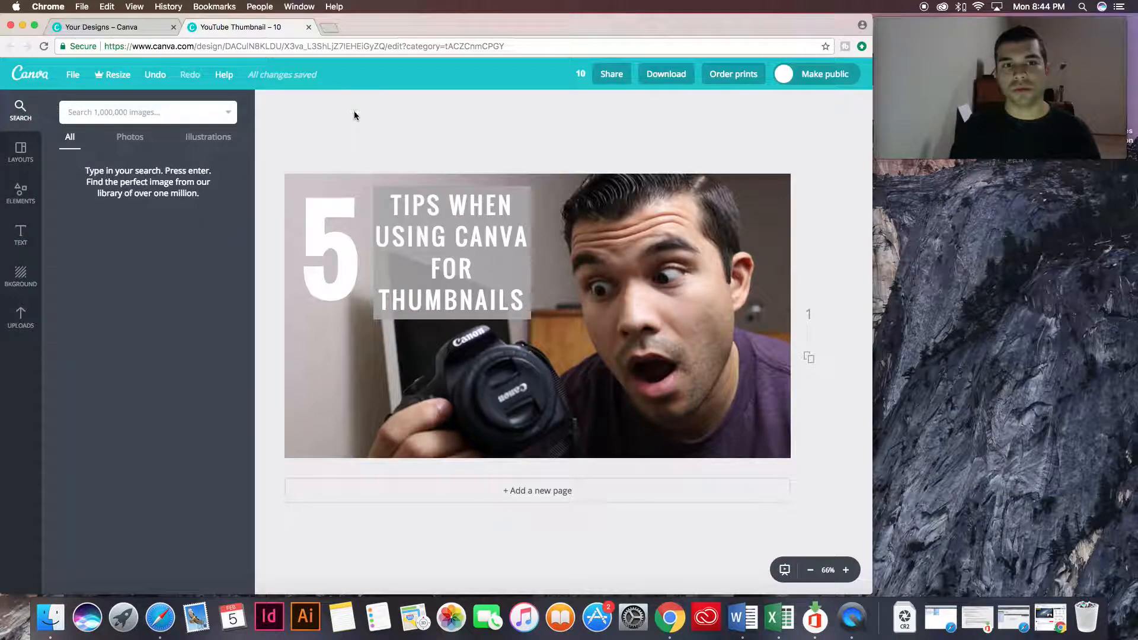